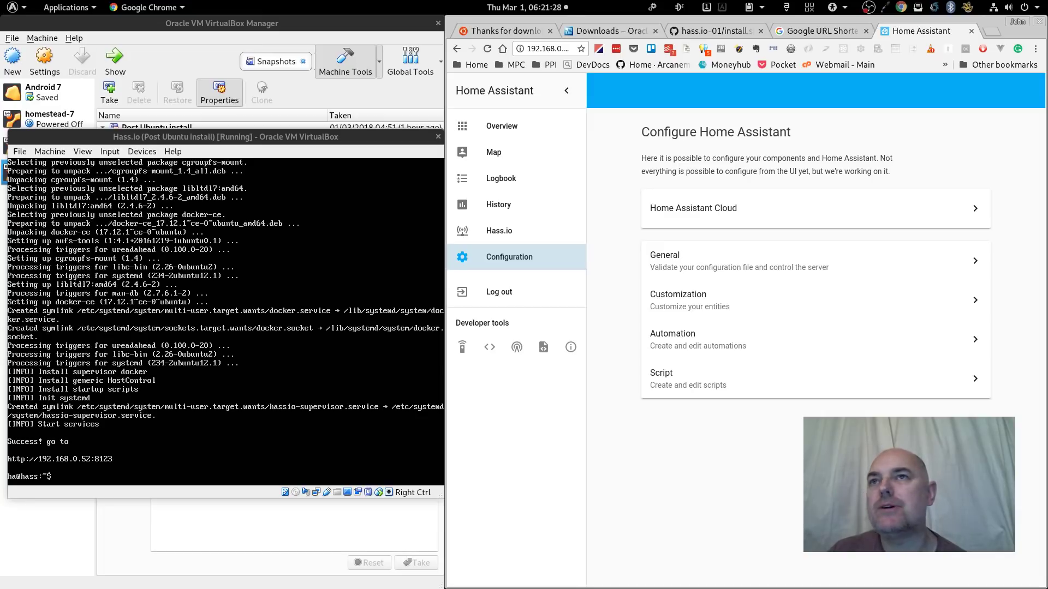
Snapshot the running Hass.io VM from the Machine menu as 'Post hass.io install'.
{"action": "left_click", "coordinate": [111, 152]}
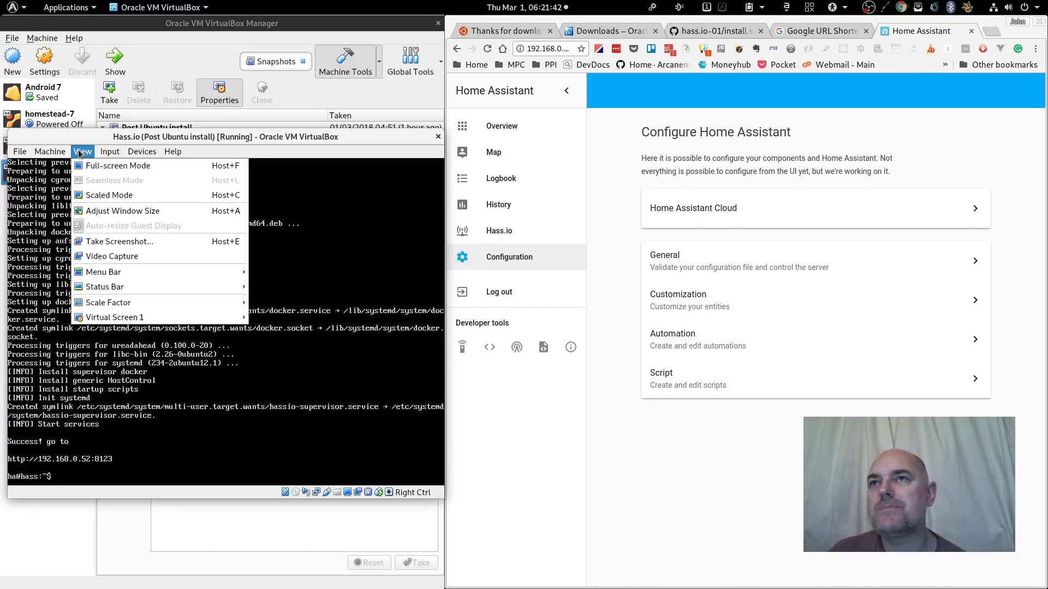
{"action": "mouse_move", "coordinate": [49, 152]}
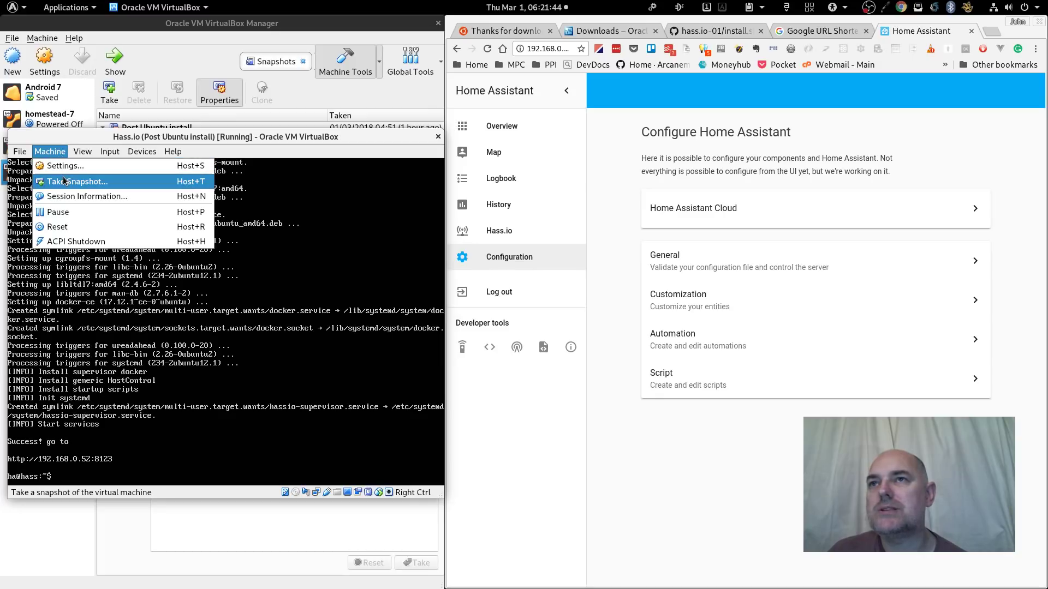
{"action": "left_click", "coordinate": [64, 183]}
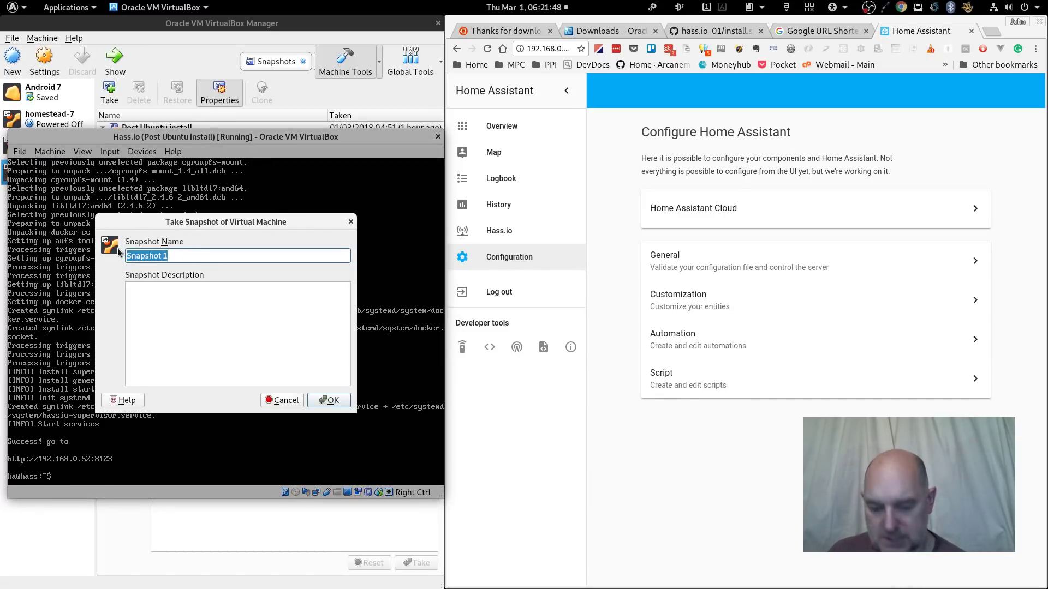
{"action": "type", "text": "Post "}
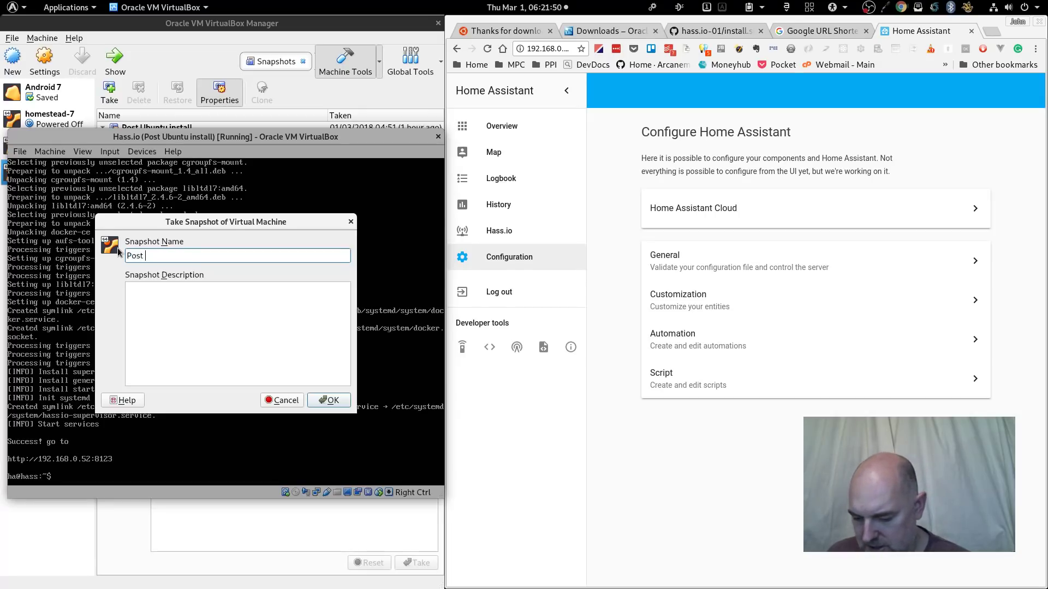
{"action": "type", "text": "has"}
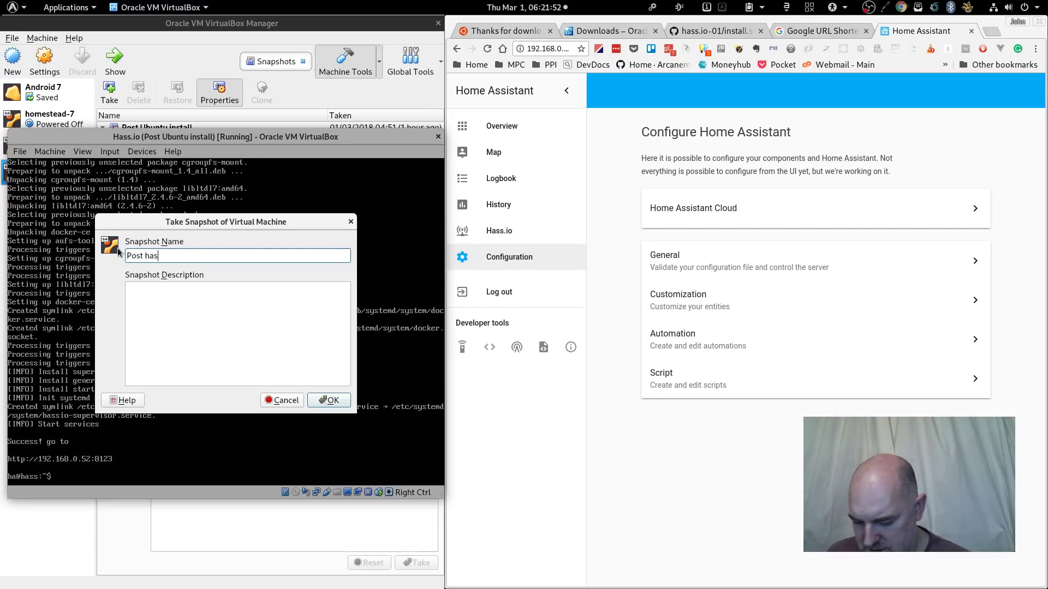
{"action": "type", "text": "s.io insta"}
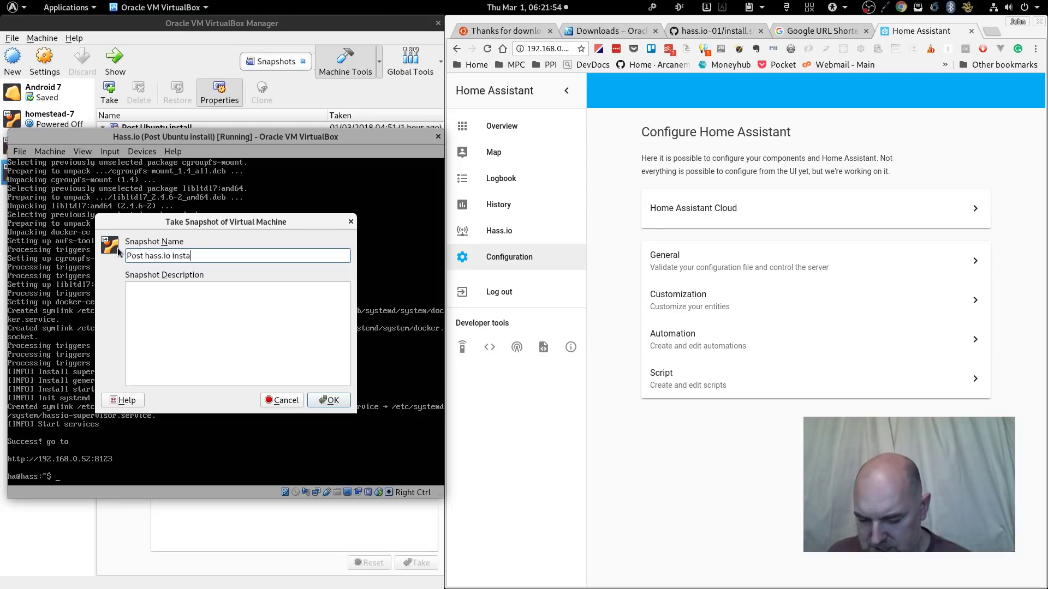
{"action": "type", "text": "ll"}
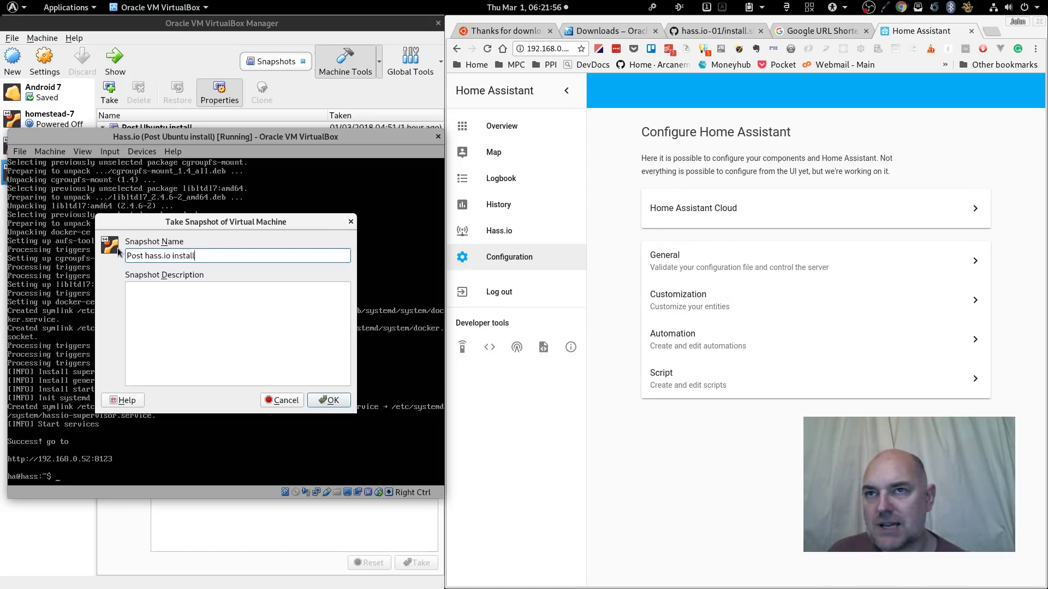
{"action": "left_click", "coordinate": [323, 403]}
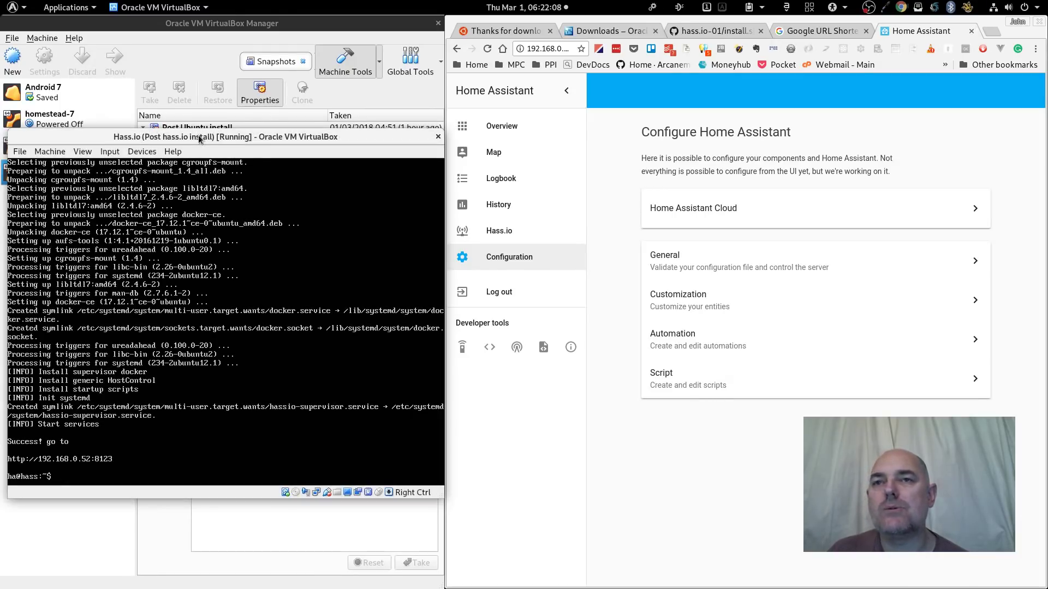
Power off the Hass.io VM by running 'shutdown now' in its console.
{"action": "left_click_drag", "start_coordinate": [267, 136], "coordinate": [734, 159]}
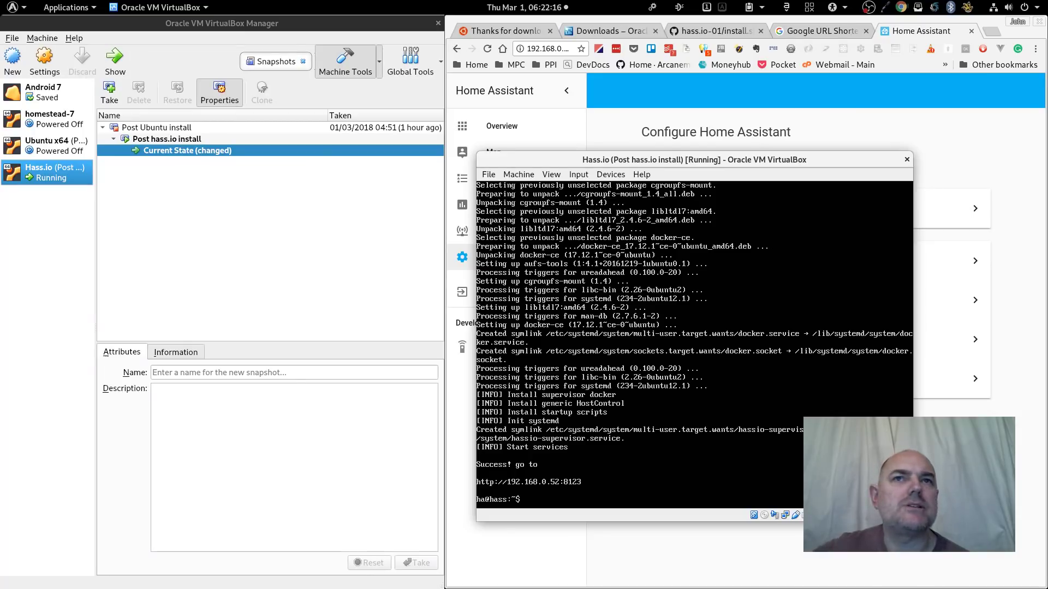
{"action": "left_click", "coordinate": [489, 175]}
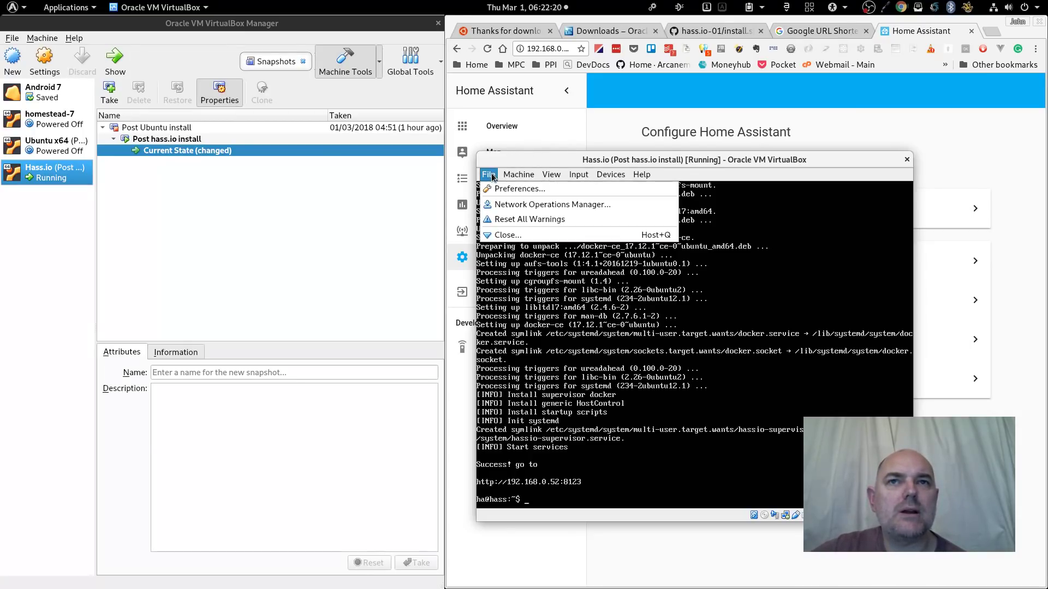
{"action": "left_click", "coordinate": [509, 235]}
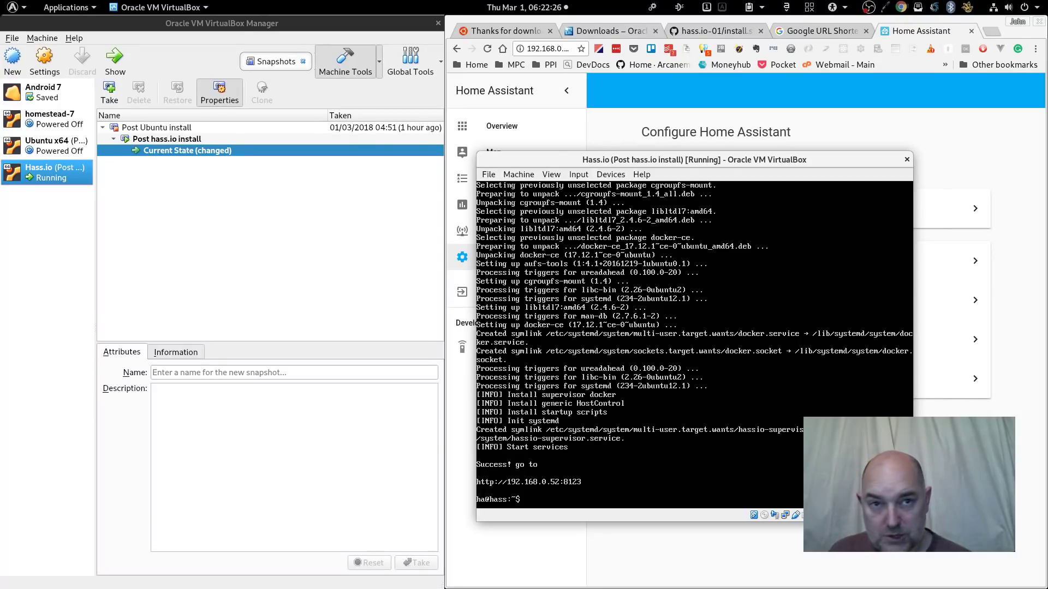
{"action": "type", "text": "shut"}
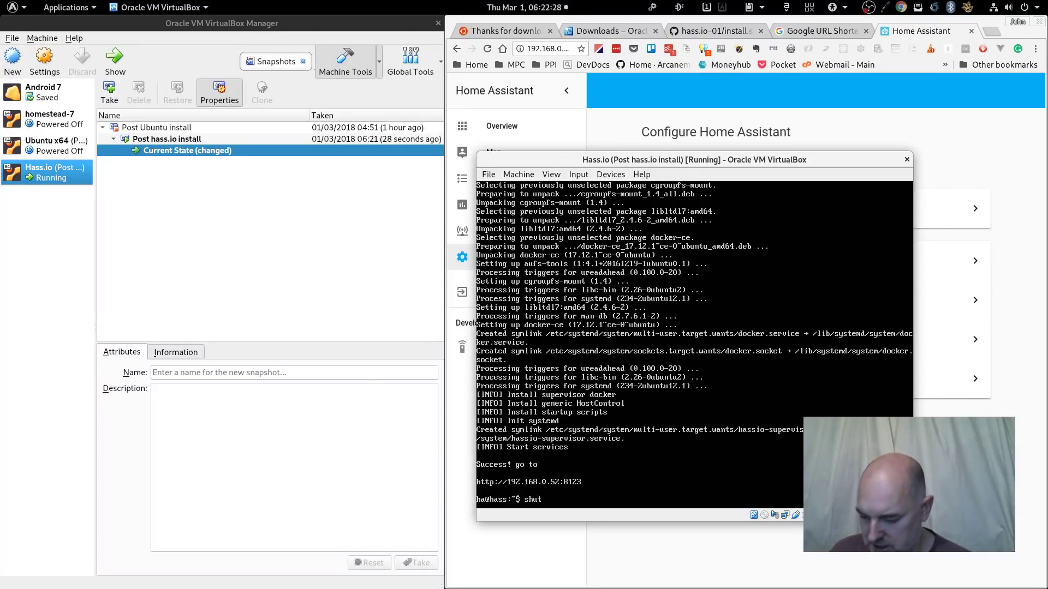
{"action": "type", "text": "down now"}
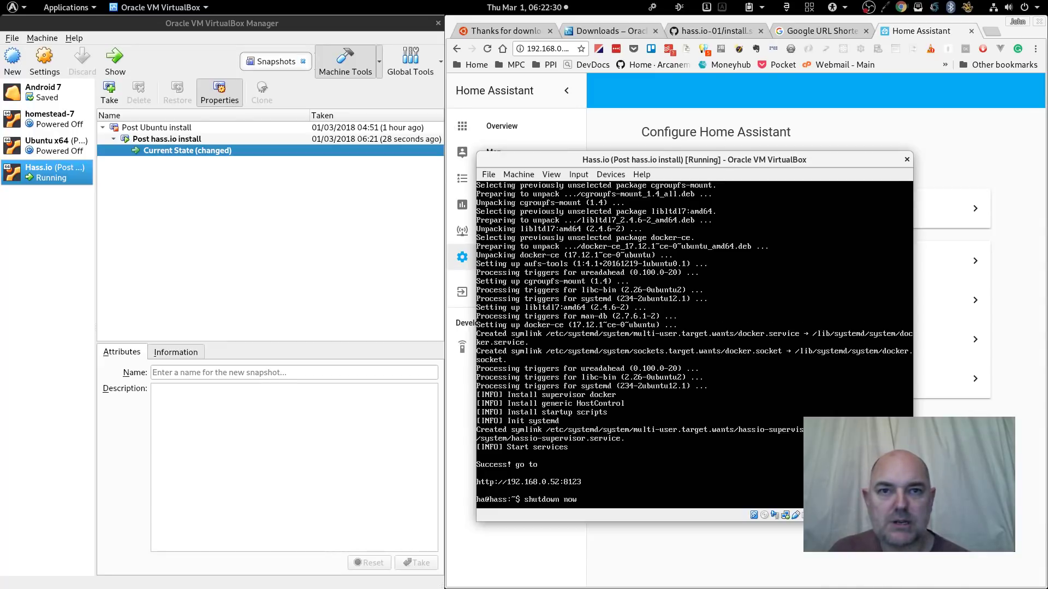
{"action": "key", "text": "Return"}
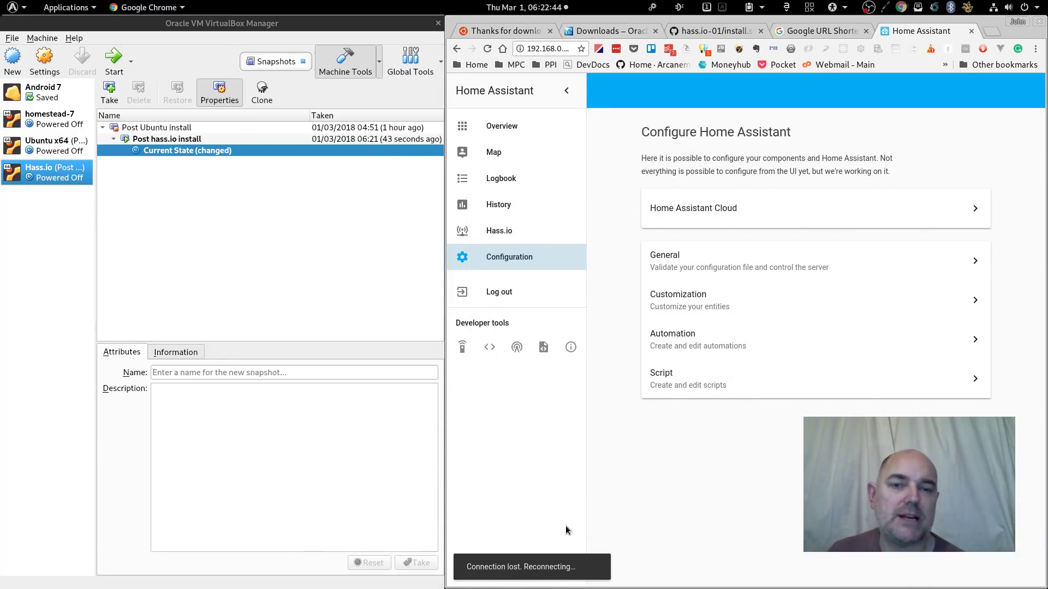
Start the Hass.io VM with Headless Start from the VirtualBox Manager's Start dropdown.
{"action": "left_click", "coordinate": [202, 225]}
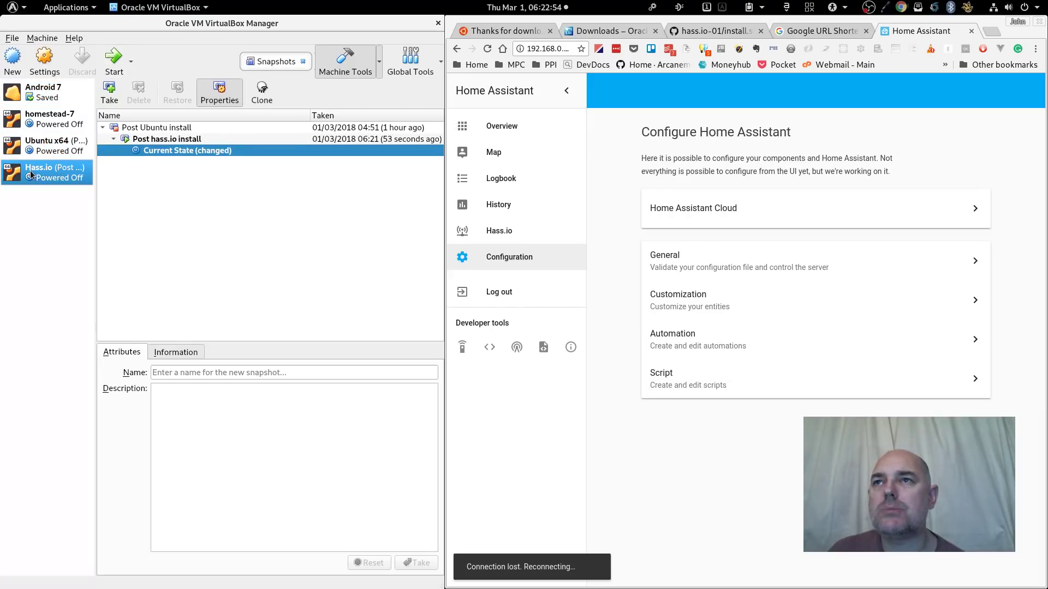
{"action": "left_click", "coordinate": [131, 66]}
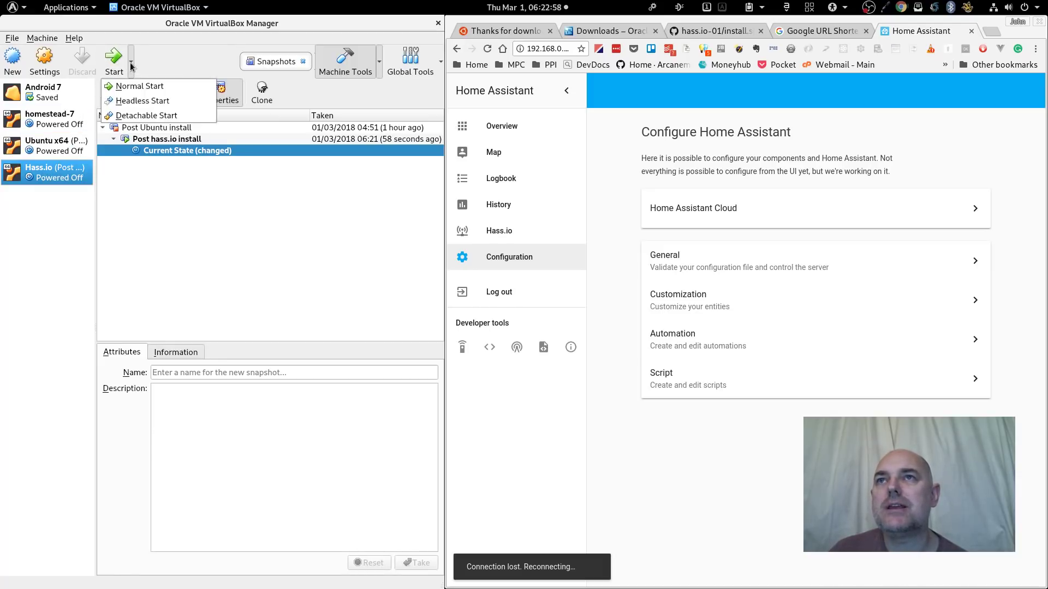
{"action": "left_click", "coordinate": [144, 102]}
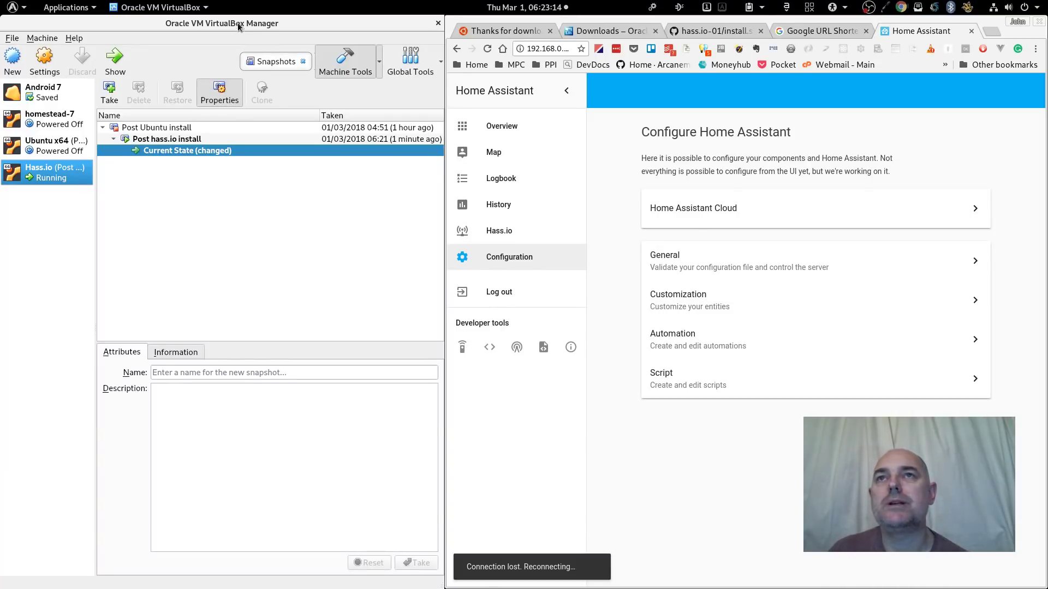
{"action": "left_click_drag", "start_coordinate": [238, 26], "coordinate": [247, 67]}
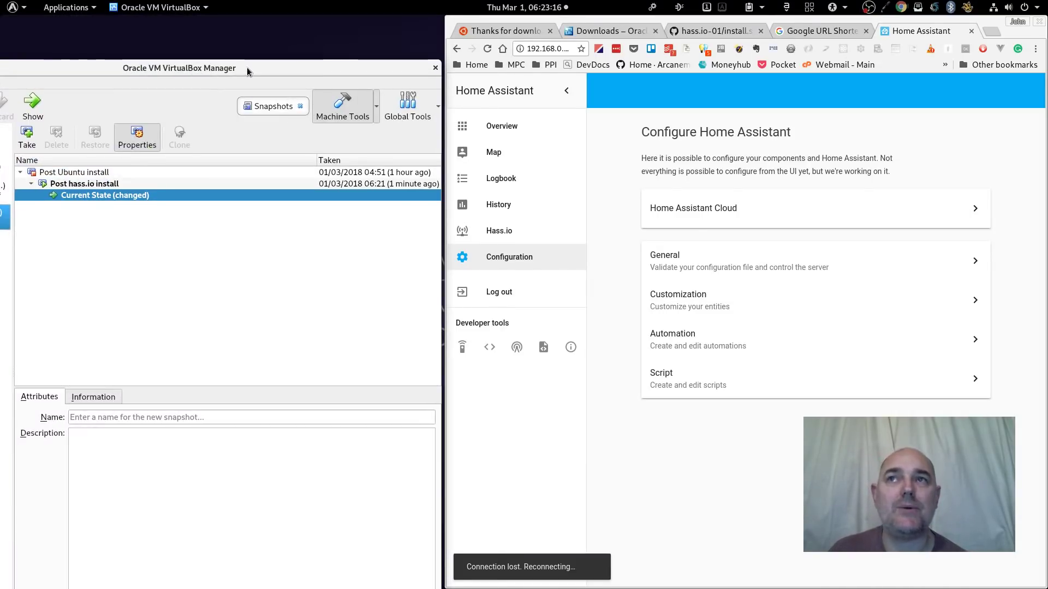
Close VirtualBox Manager and maximize the Chrome window showing Home Assistant.
{"action": "left_click", "coordinate": [436, 68]}
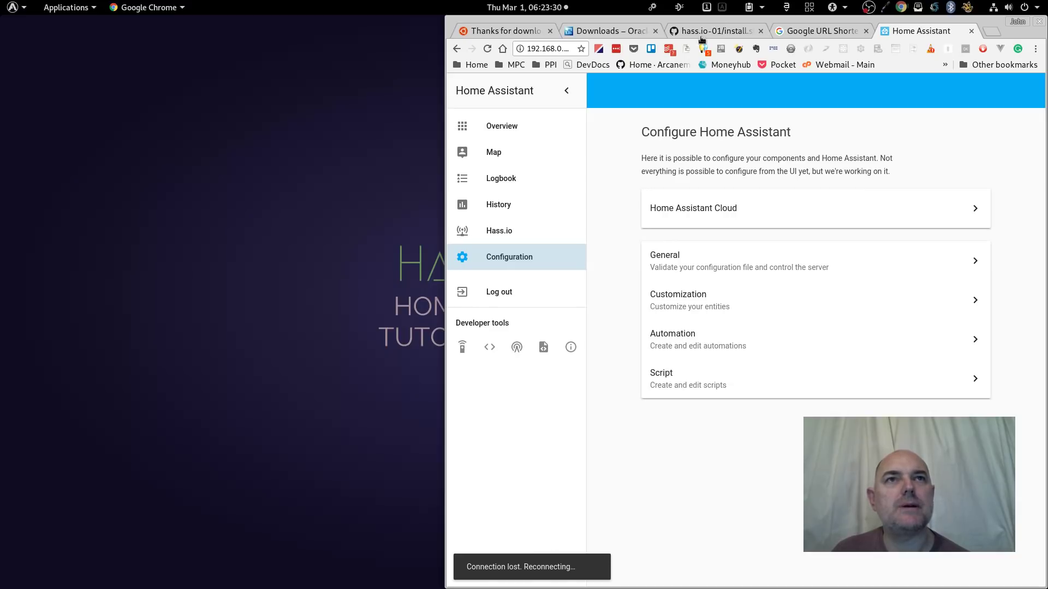
{"action": "double_click", "coordinate": [923, 33]}
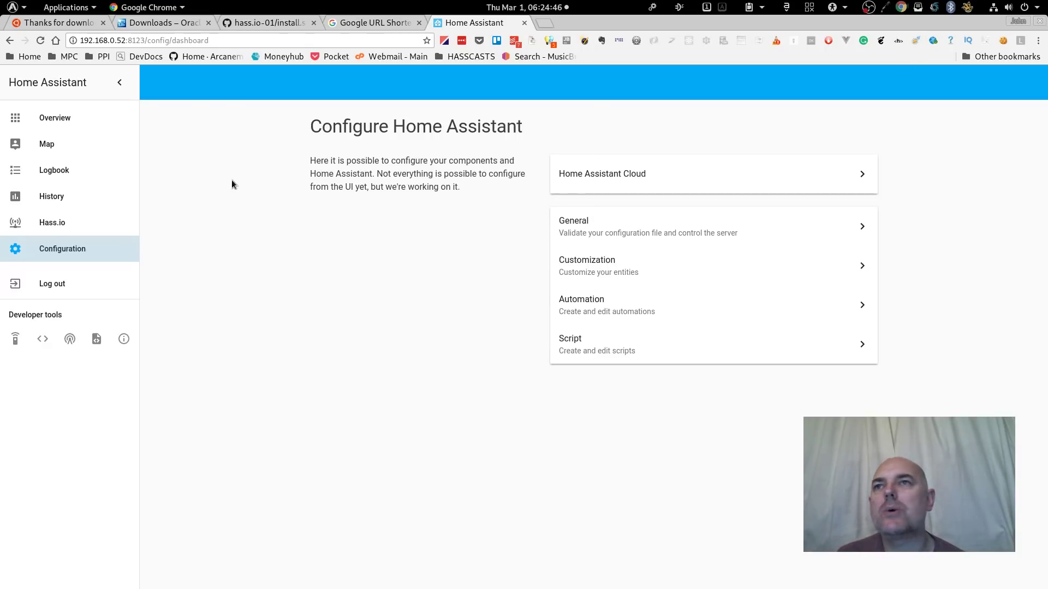
On the Hass.io Snapshots tab, create a Full snapshot named 'Initial Installation'.
{"action": "left_click", "coordinate": [53, 227]}
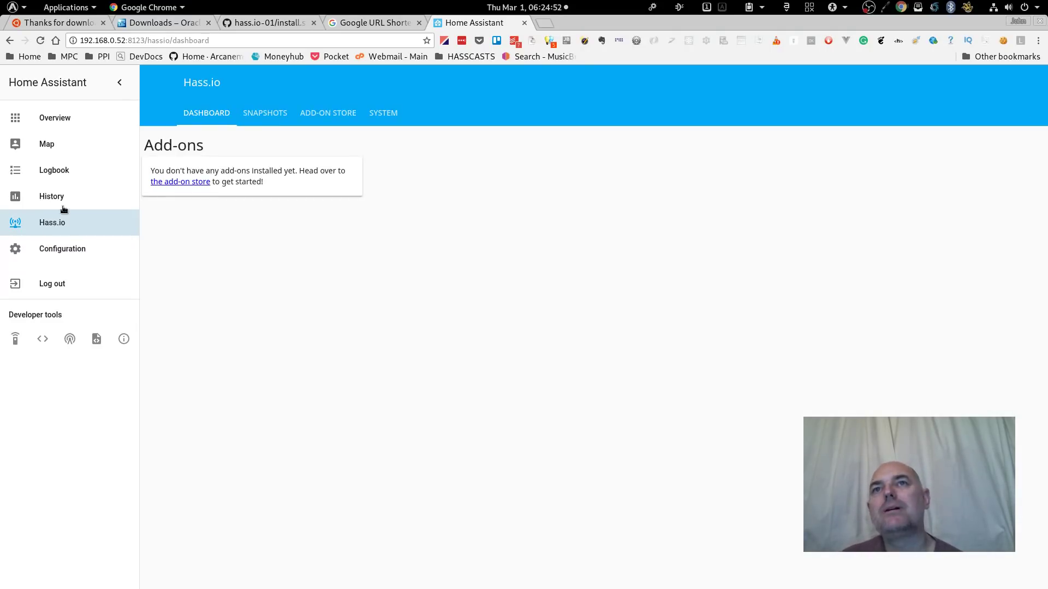
{"action": "left_click", "coordinate": [267, 113]}
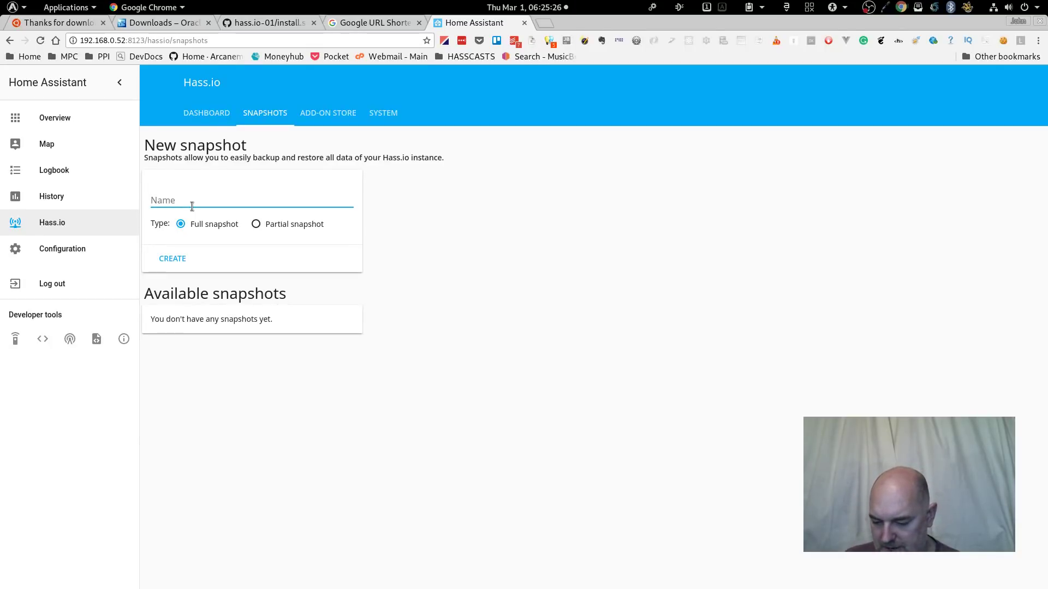
{"action": "type", "text": "Ini"}
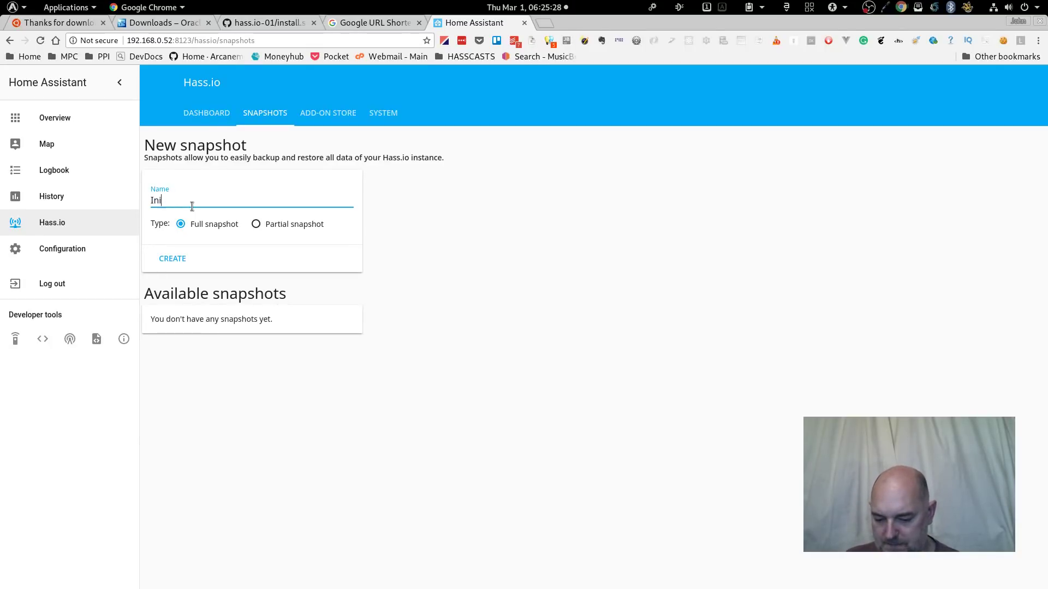
{"action": "type", "text": "tial "}
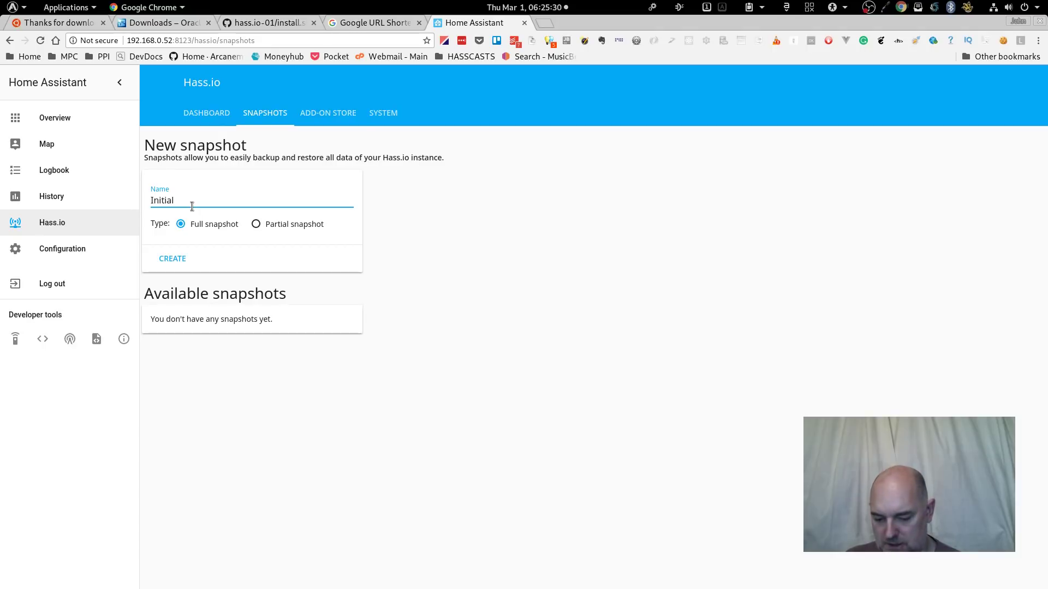
{"action": "type", "text": "Installation"}
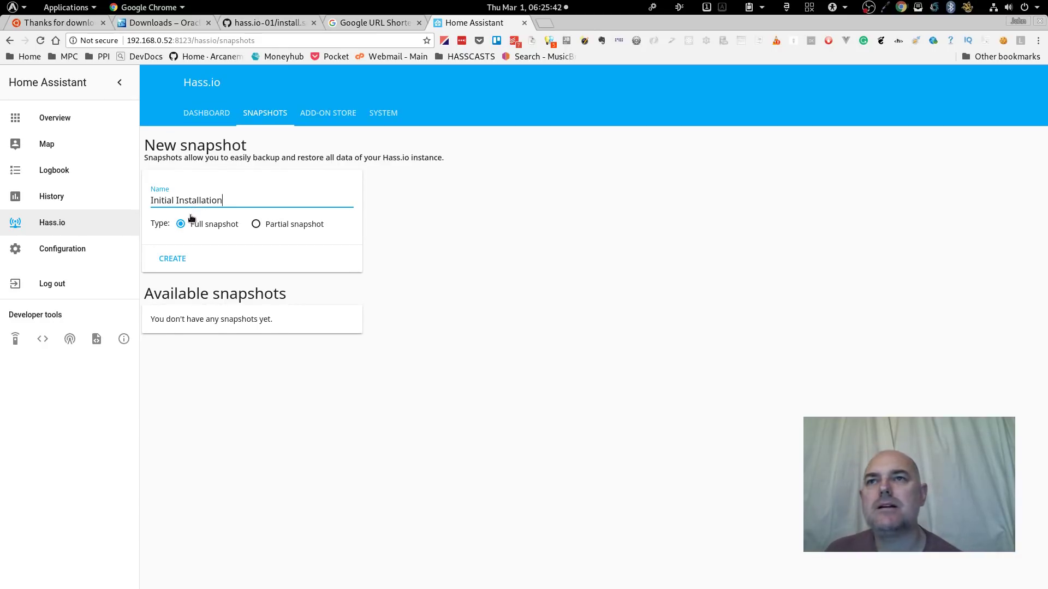
{"action": "left_click", "coordinate": [175, 260]}
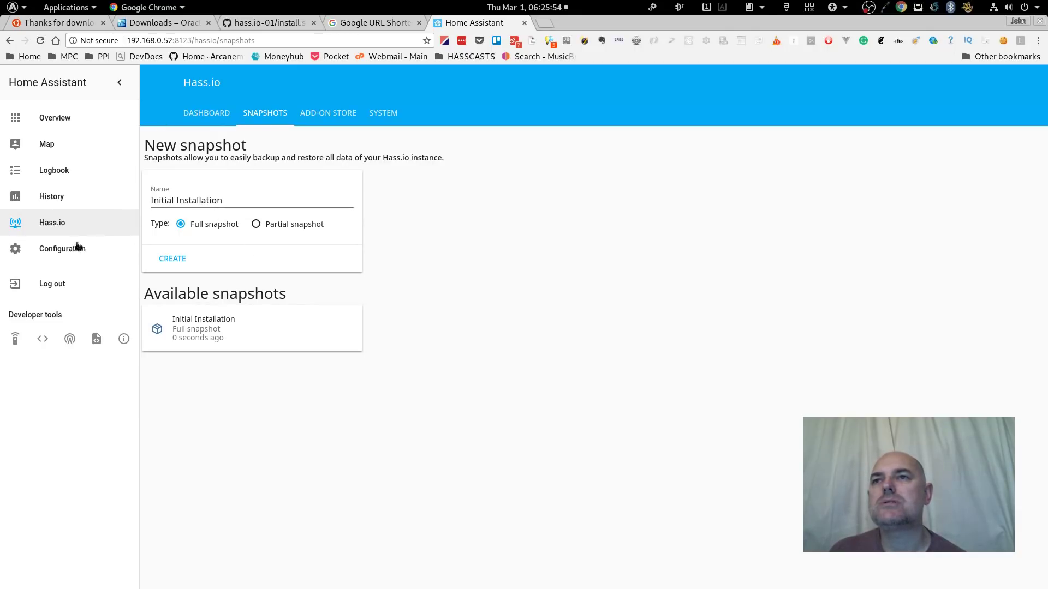
View the Home Assistant Cloud sign-in page, then return to the configuration overview.
{"action": "left_click", "coordinate": [64, 250]}
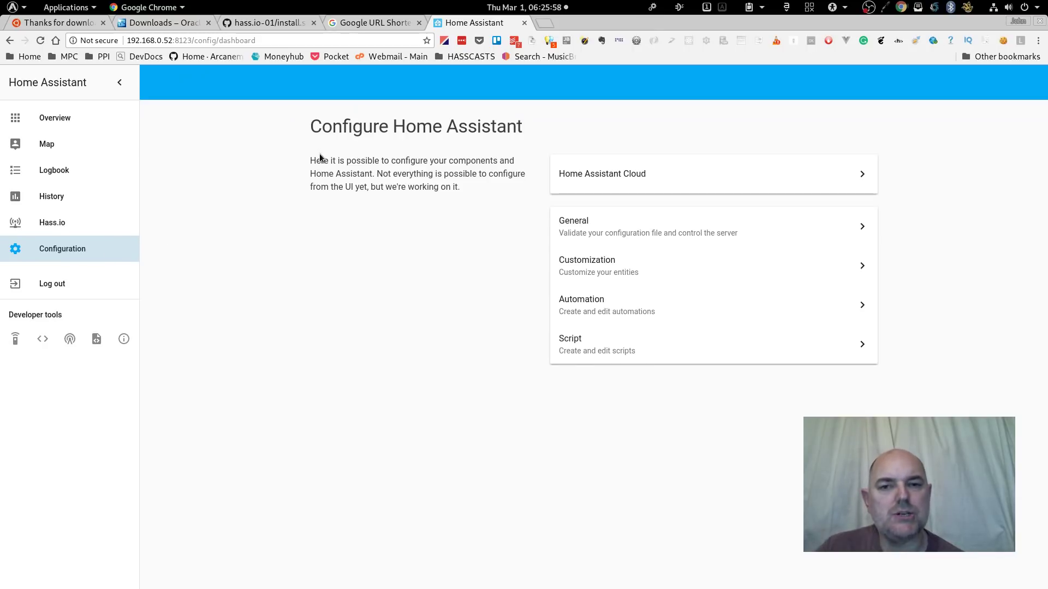
{"action": "left_click", "coordinate": [626, 174]}
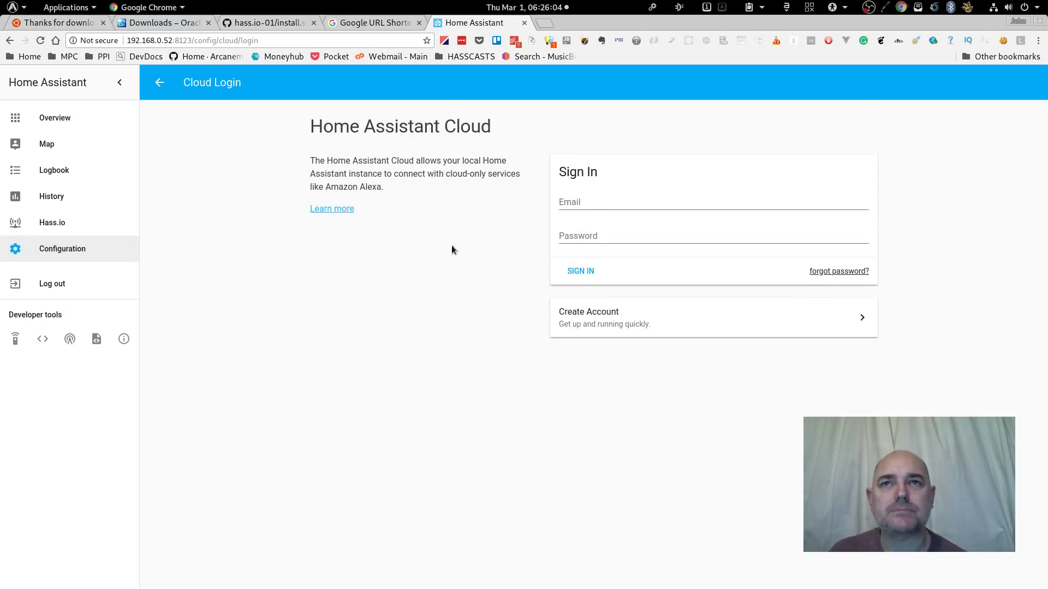
{"action": "left_click_drag", "start_coordinate": [327, 187], "coordinate": [379, 192]}
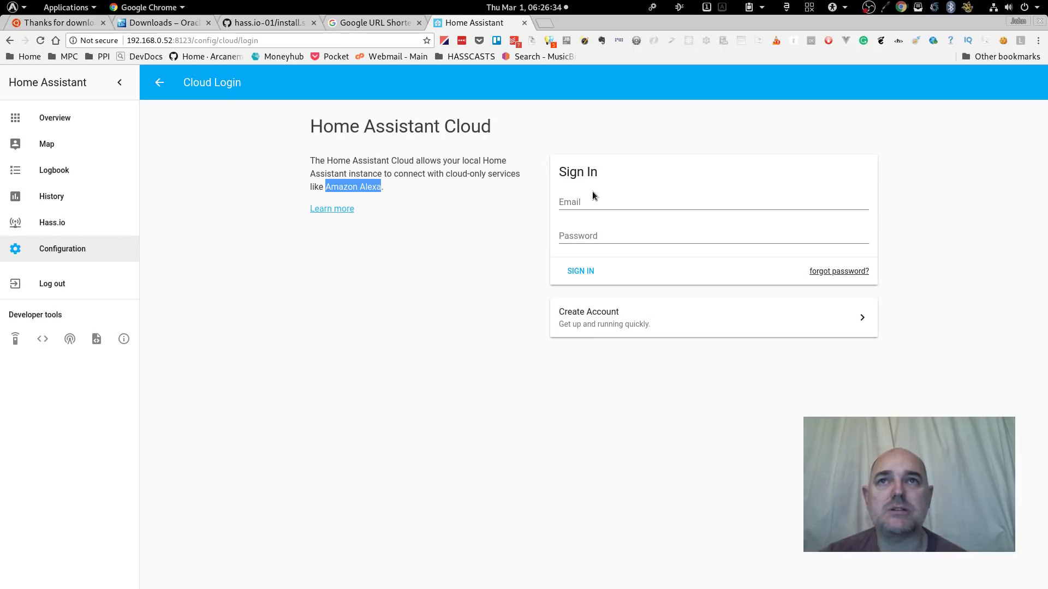
{"action": "left_click", "coordinate": [158, 84]}
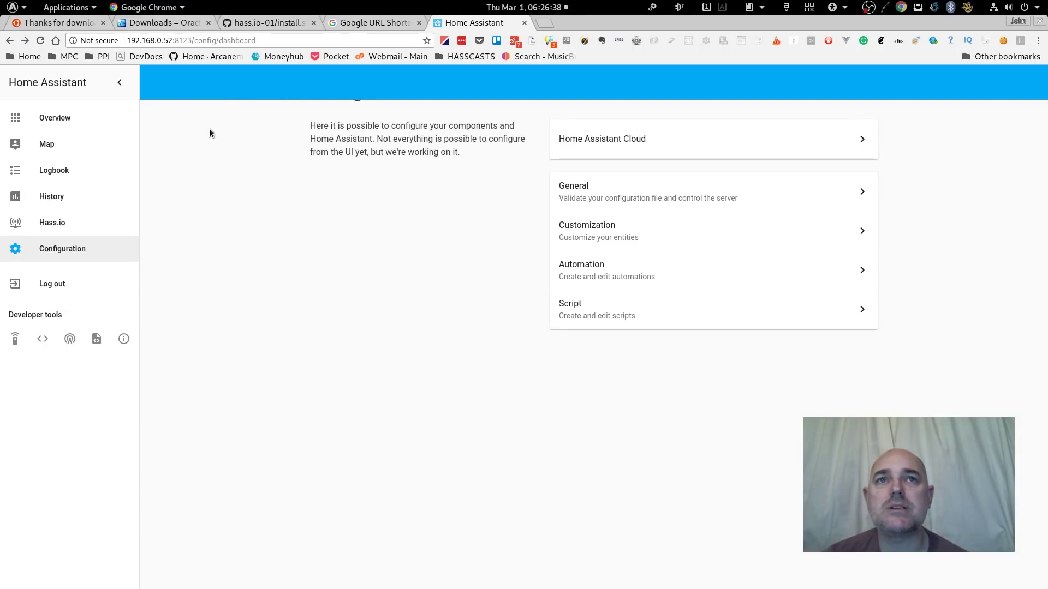
Run Check Config on the General page until it shows 'Configuration valid!', then go back.
{"action": "left_click", "coordinate": [597, 201]}
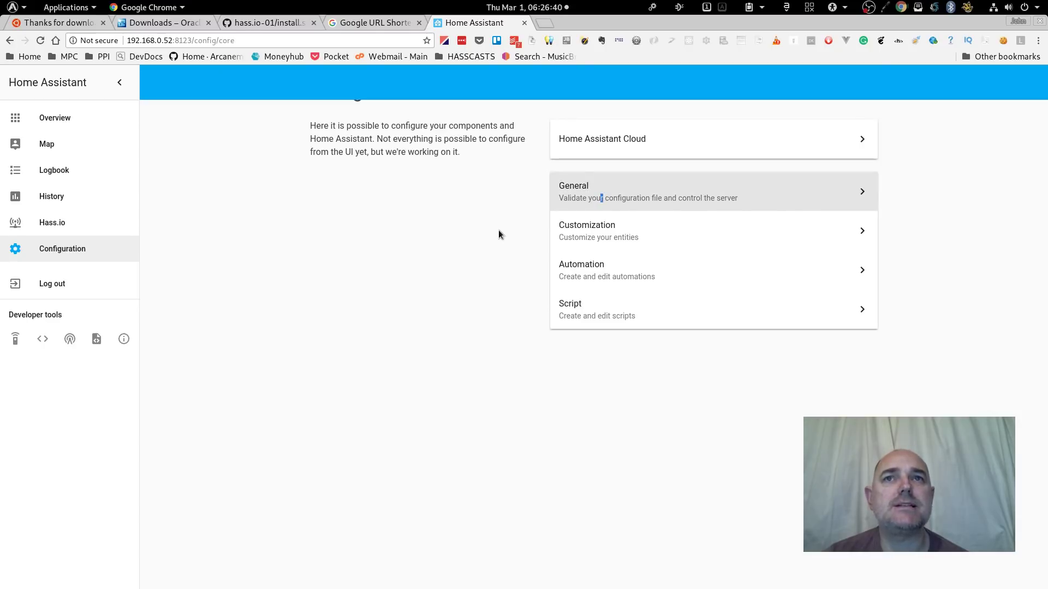
{"action": "left_click", "coordinate": [711, 265]}
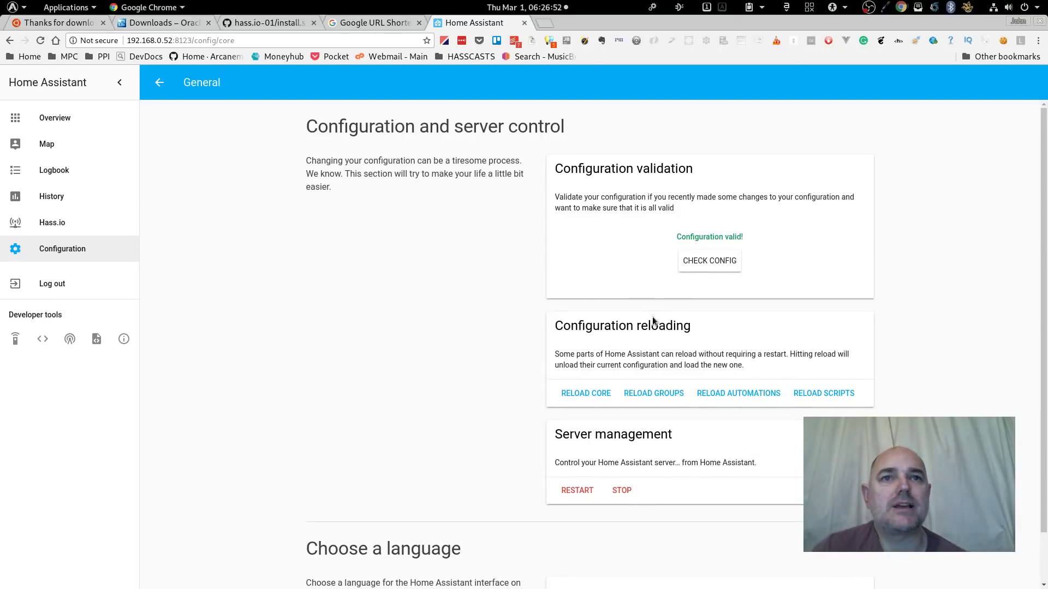
{"action": "scroll", "coordinate": [640, 342], "scroll_direction": "down", "scroll_amount": 2}
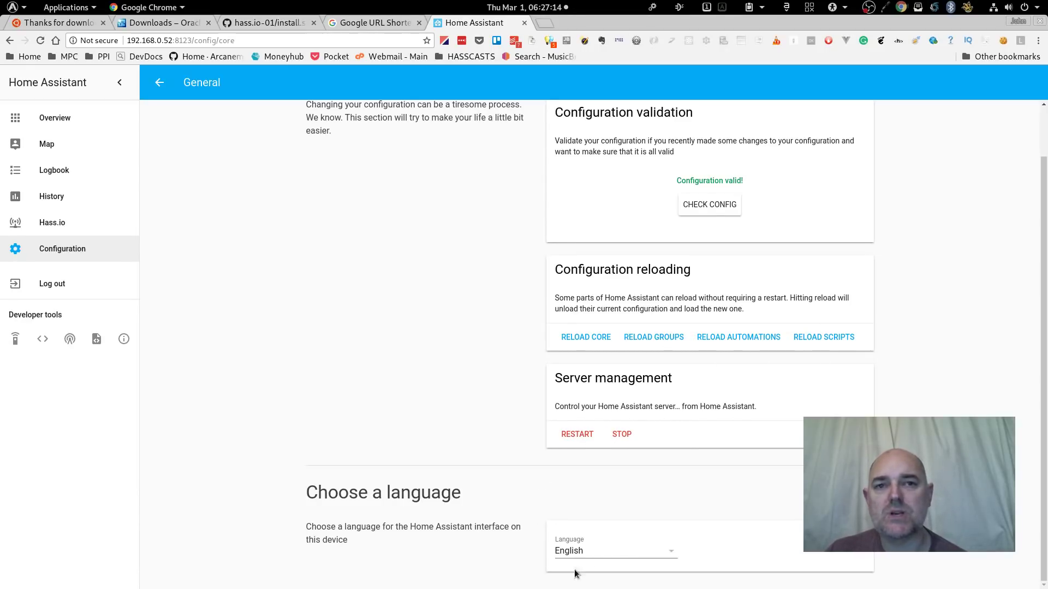
{"action": "scroll", "coordinate": [331, 316], "scroll_direction": "up", "scroll_amount": 1}
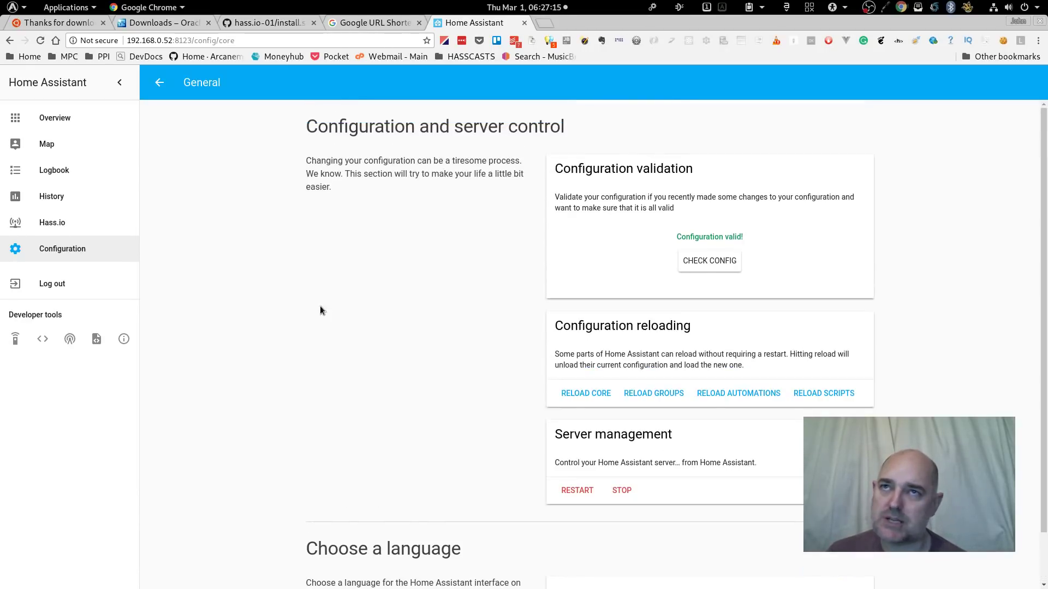
{"action": "left_click", "coordinate": [159, 89]}
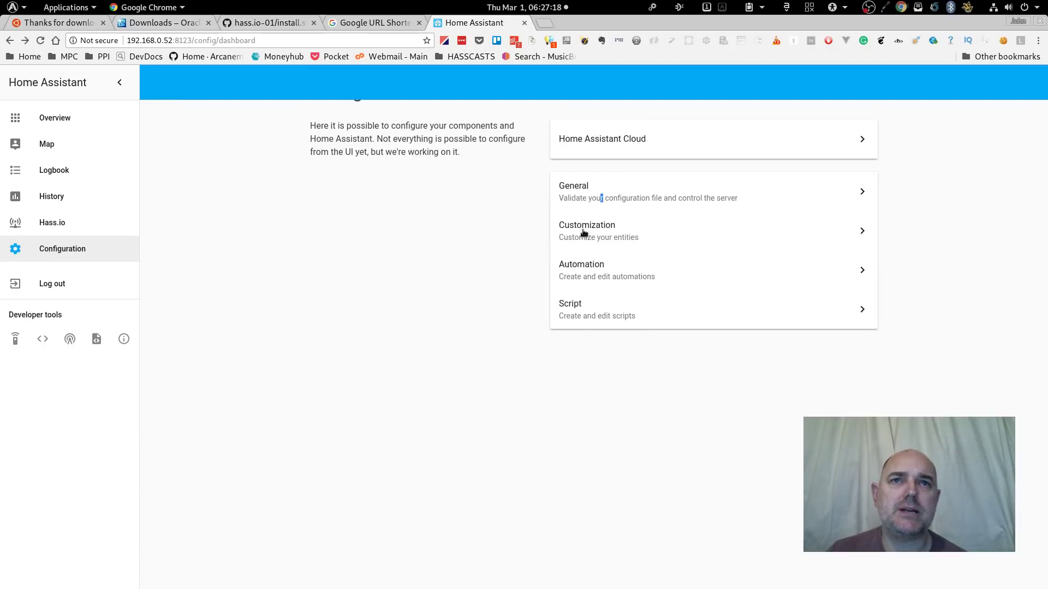
{"action": "left_click", "coordinate": [583, 232]}
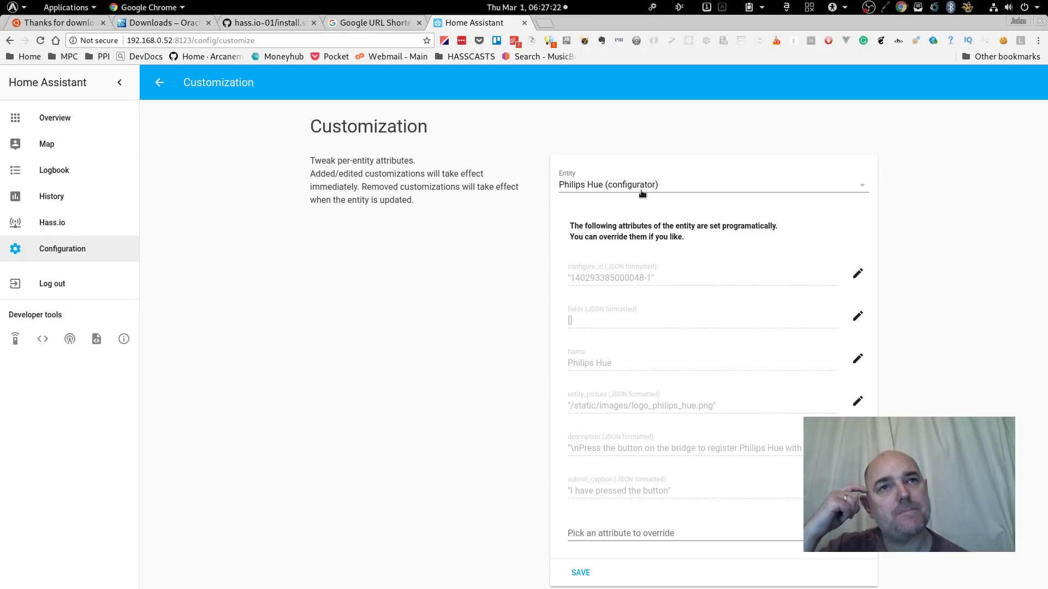
{"action": "left_click", "coordinate": [642, 191]}
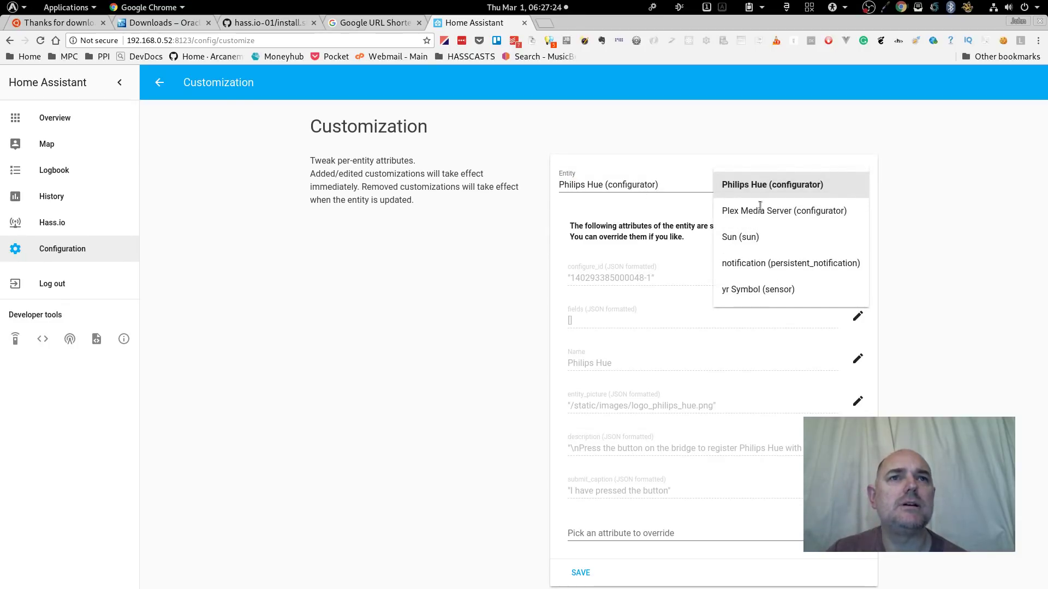
{"action": "left_click", "coordinate": [761, 210]}
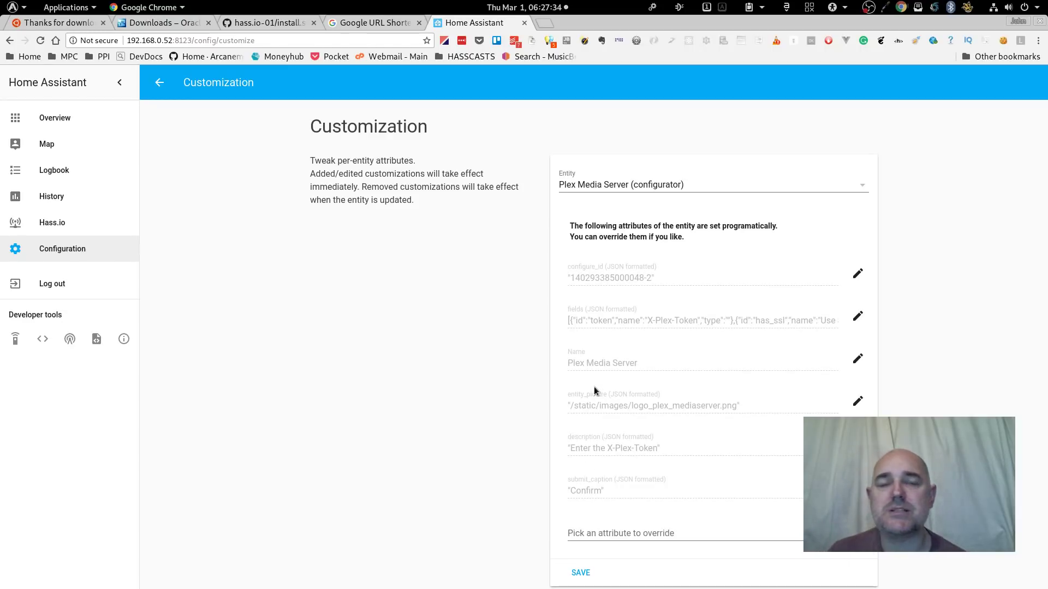
{"action": "left_click", "coordinate": [162, 82]}
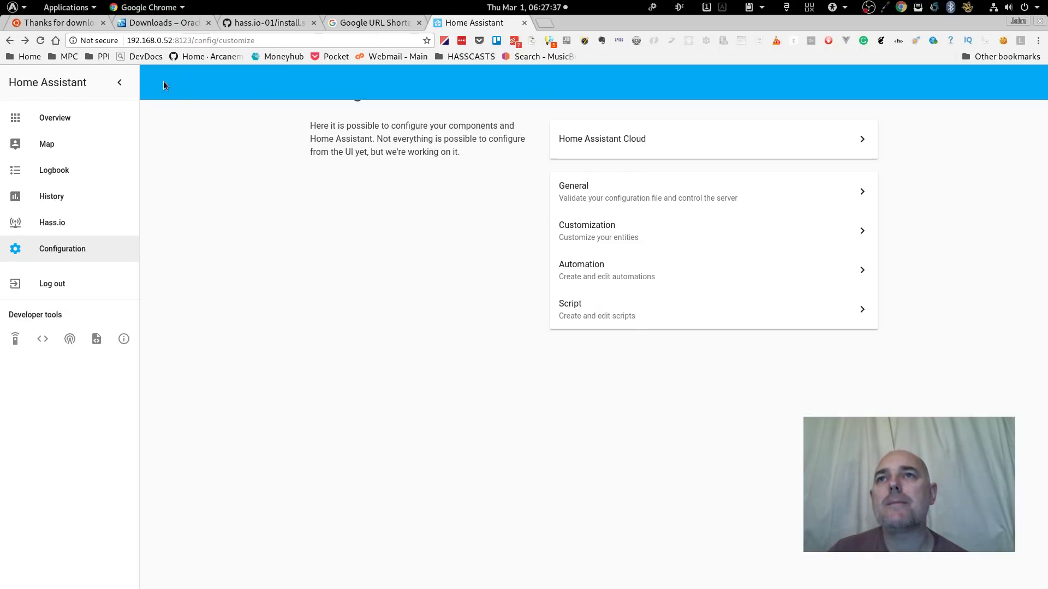
Create a new automation with a Sun trigger, select the Offset field, and scroll the form.
{"action": "left_click", "coordinate": [603, 271]}
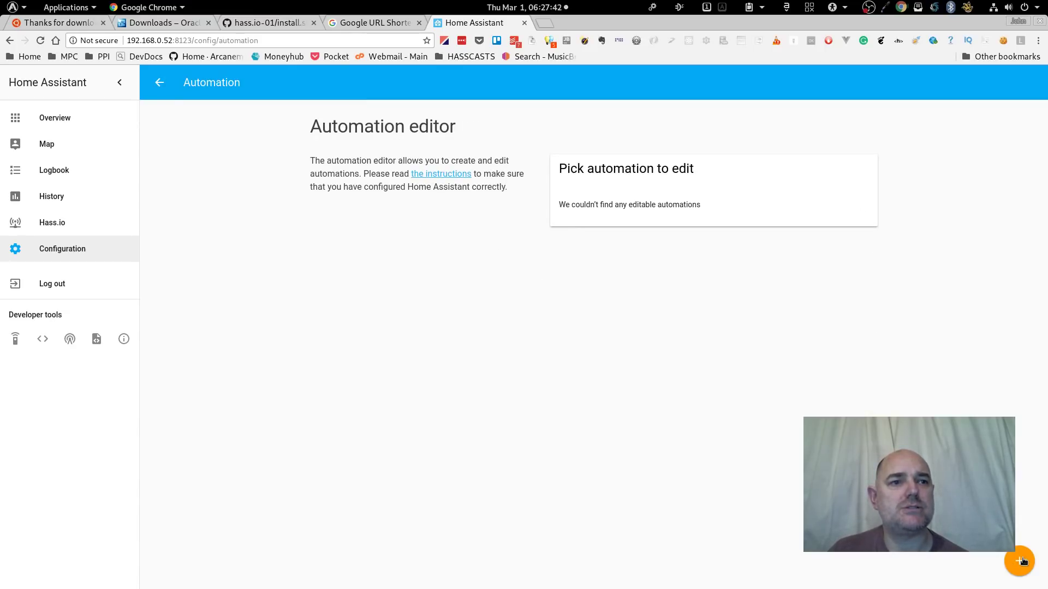
{"action": "left_click", "coordinate": [1019, 561]}
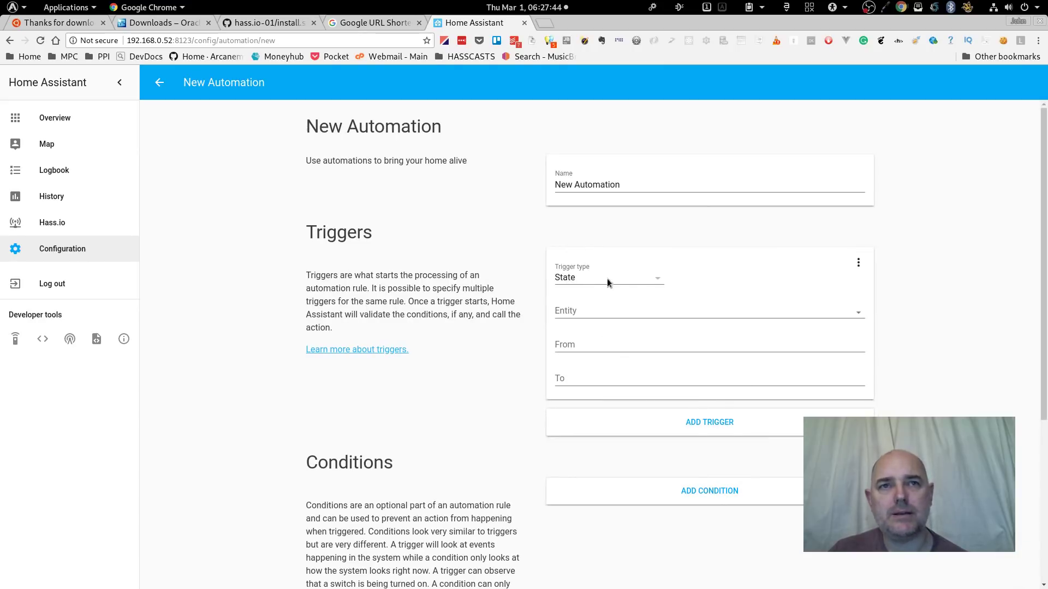
{"action": "left_click", "coordinate": [648, 278]}
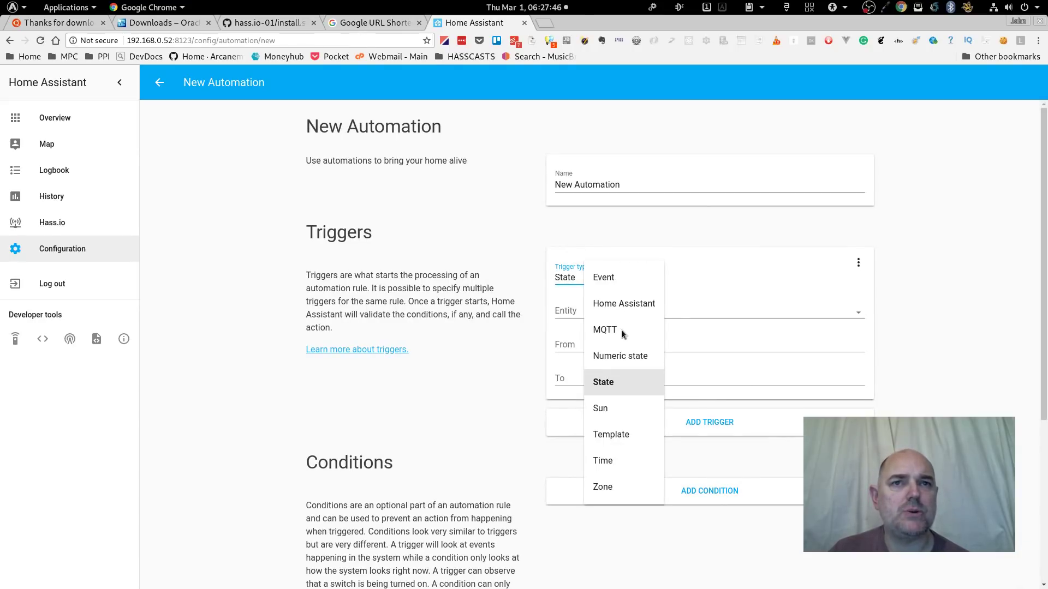
{"action": "left_click", "coordinate": [612, 408]}
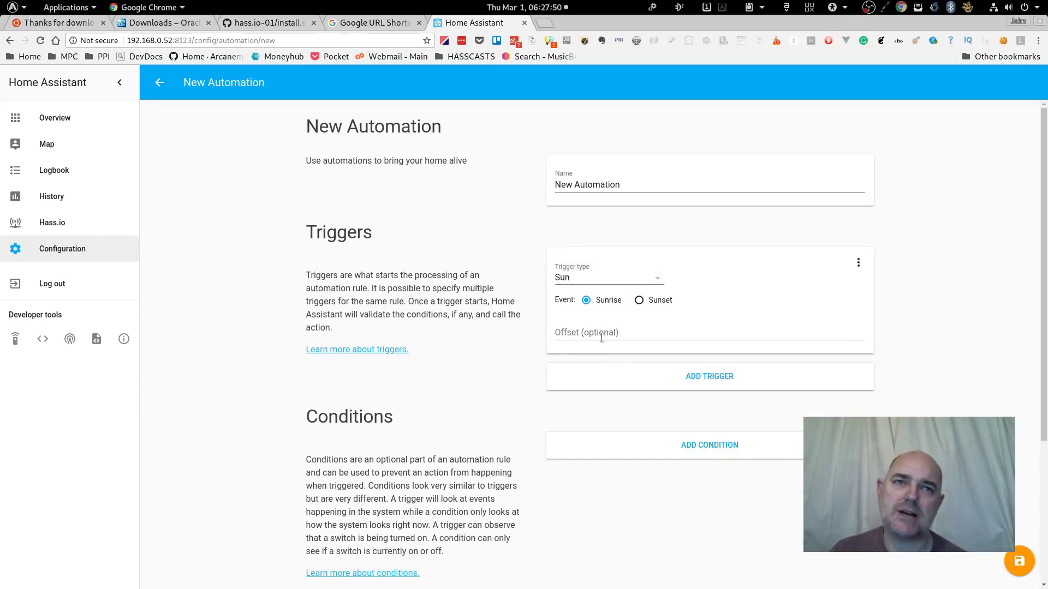
{"action": "left_click", "coordinate": [649, 330]}
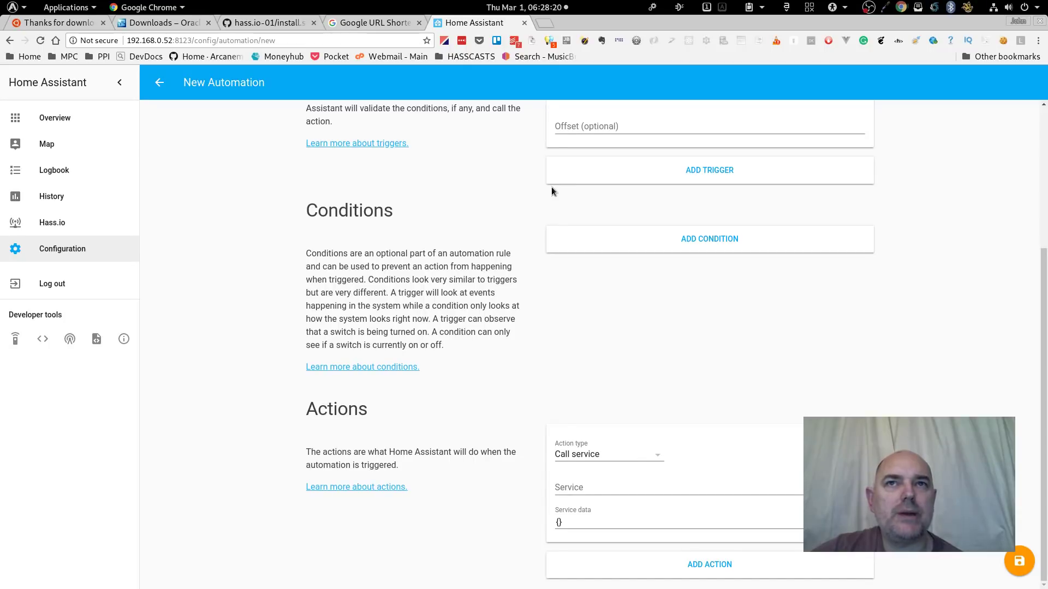
{"action": "scroll", "coordinate": [551, 188], "scroll_direction": "up", "scroll_amount": 7}
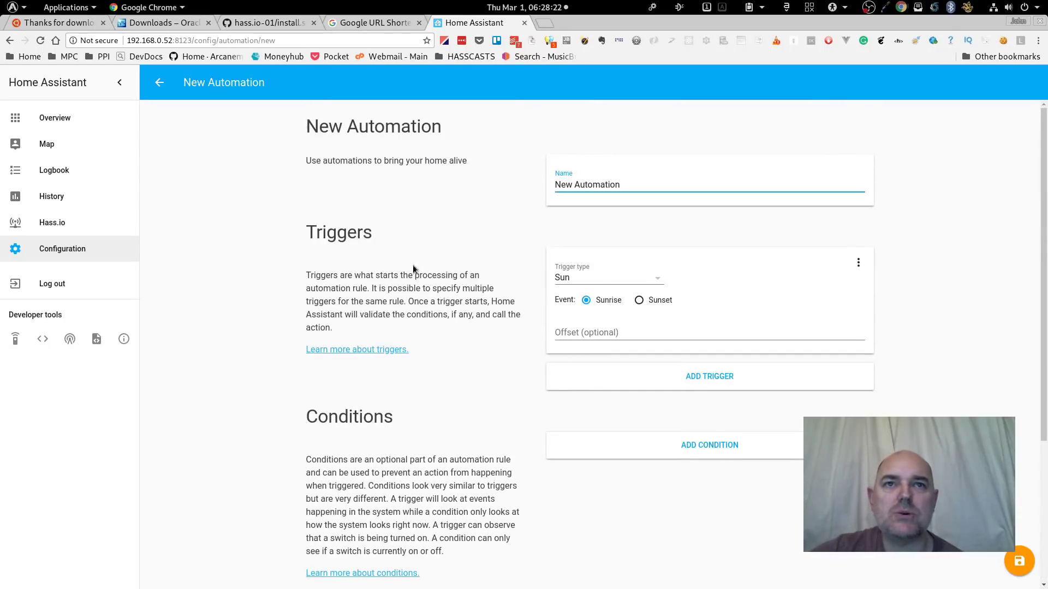
{"action": "scroll", "coordinate": [608, 343], "scroll_direction": "down", "scroll_amount": 1}
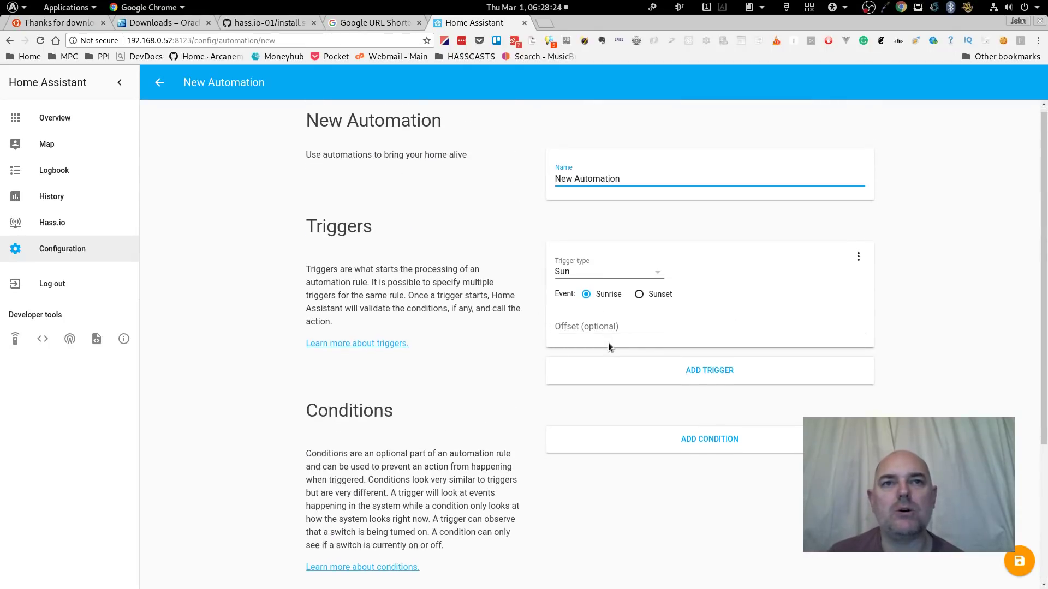
{"action": "scroll", "coordinate": [608, 343], "scroll_direction": "down", "scroll_amount": 3}
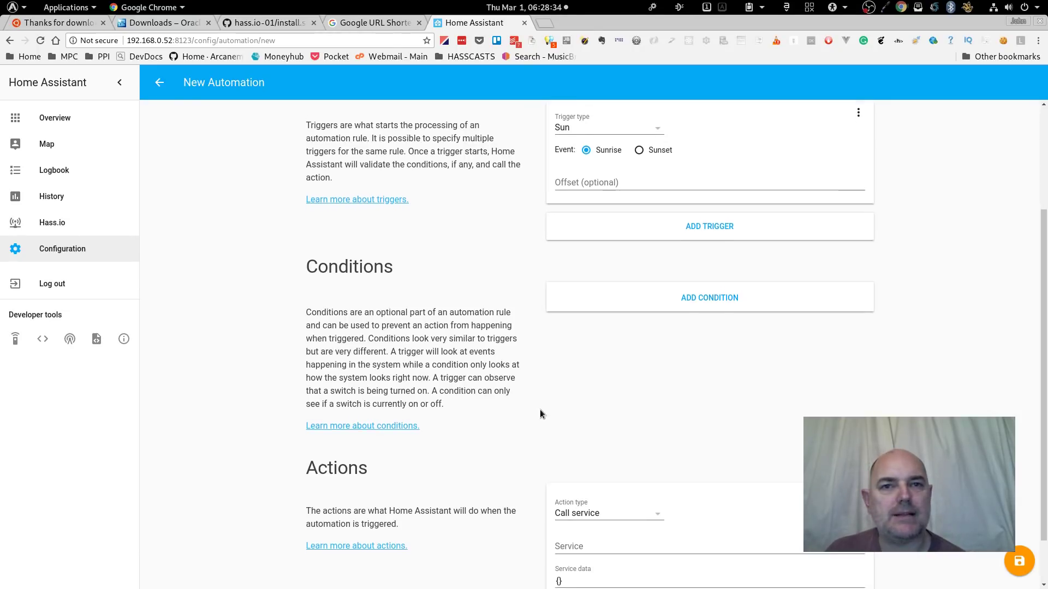
{"action": "scroll", "coordinate": [539, 410], "scroll_direction": "down", "scroll_amount": 2}
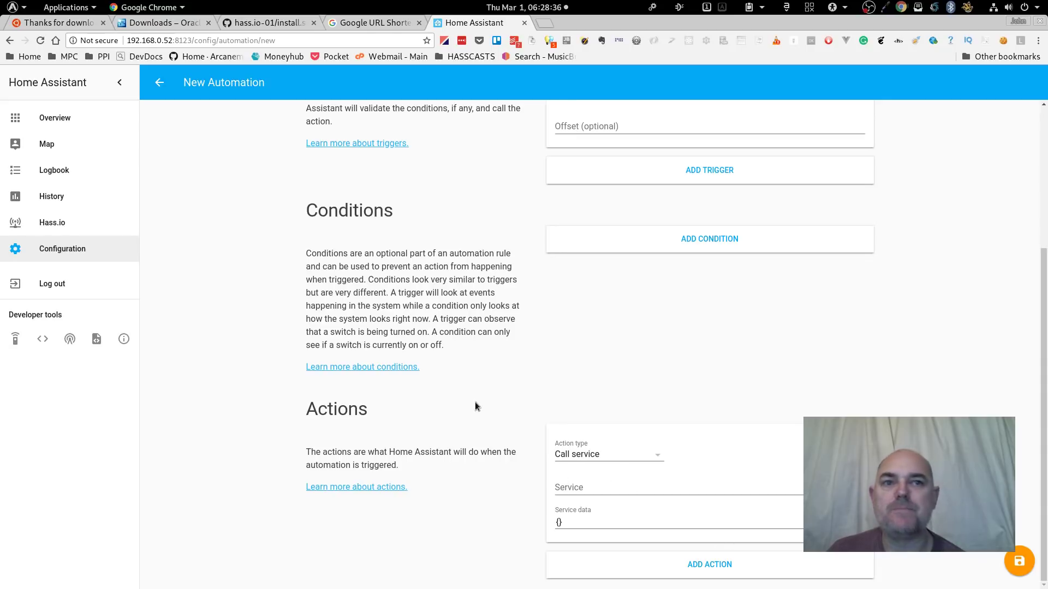
Leave the new automation without saving and return to the configuration overview.
{"action": "left_click", "coordinate": [160, 83]}
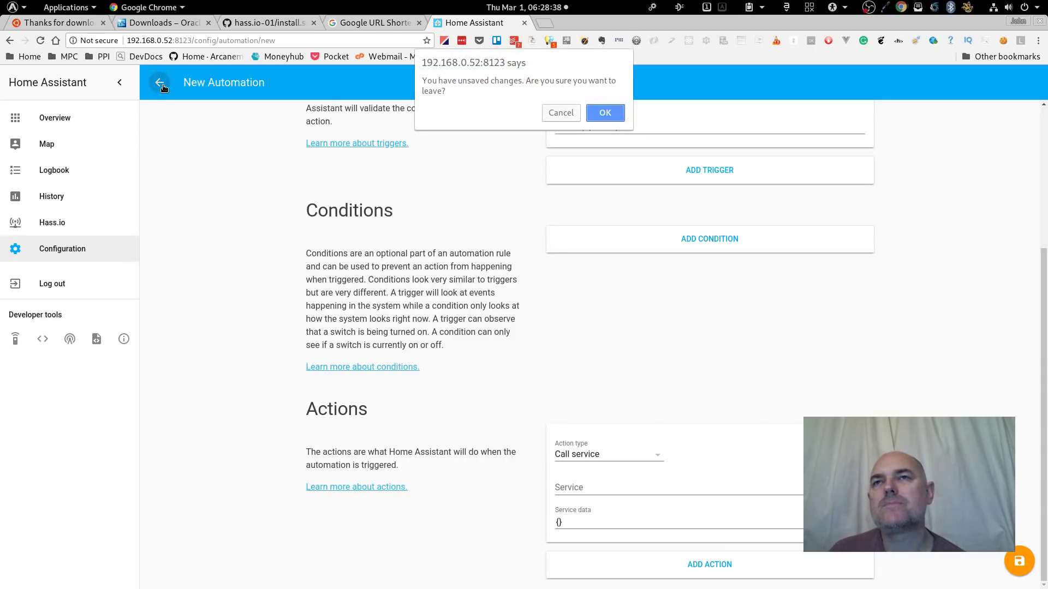
{"action": "left_click", "coordinate": [604, 113]}
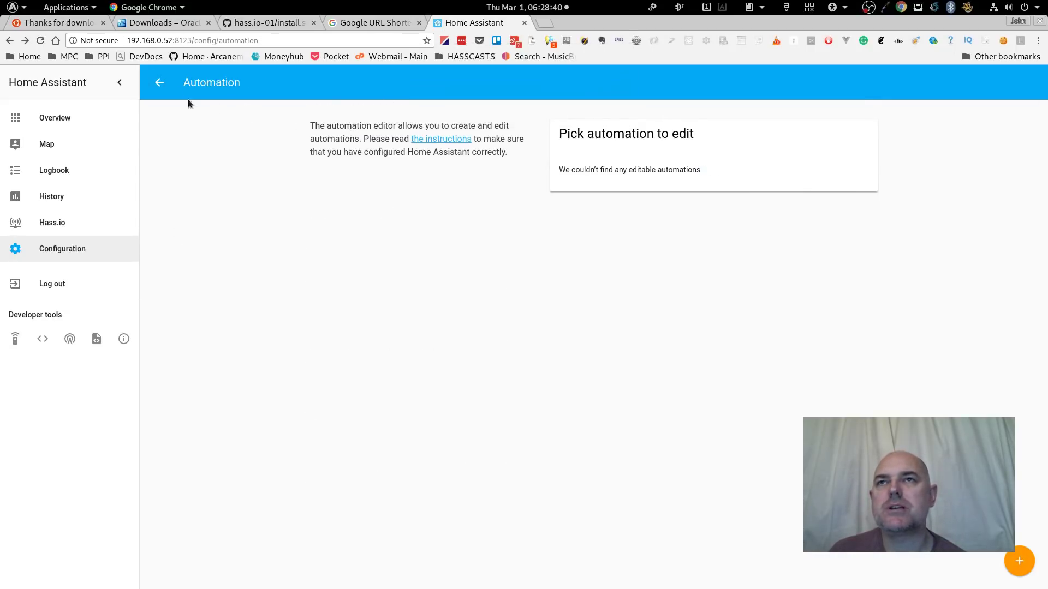
{"action": "left_click", "coordinate": [156, 84]}
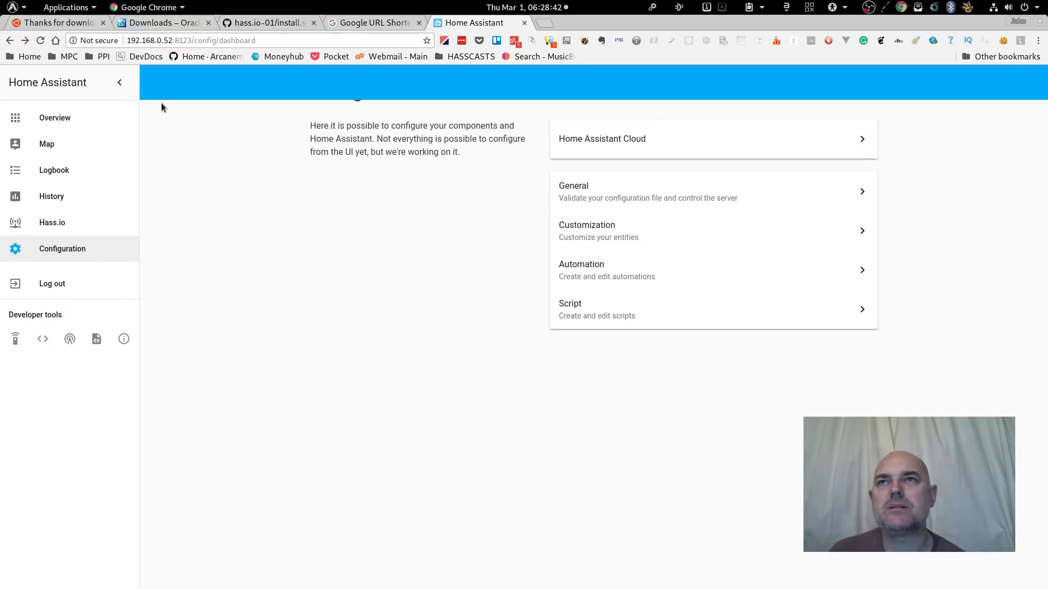
Open a blank New Script in the script editor, then back out to the overview.
{"action": "left_click", "coordinate": [588, 314]}
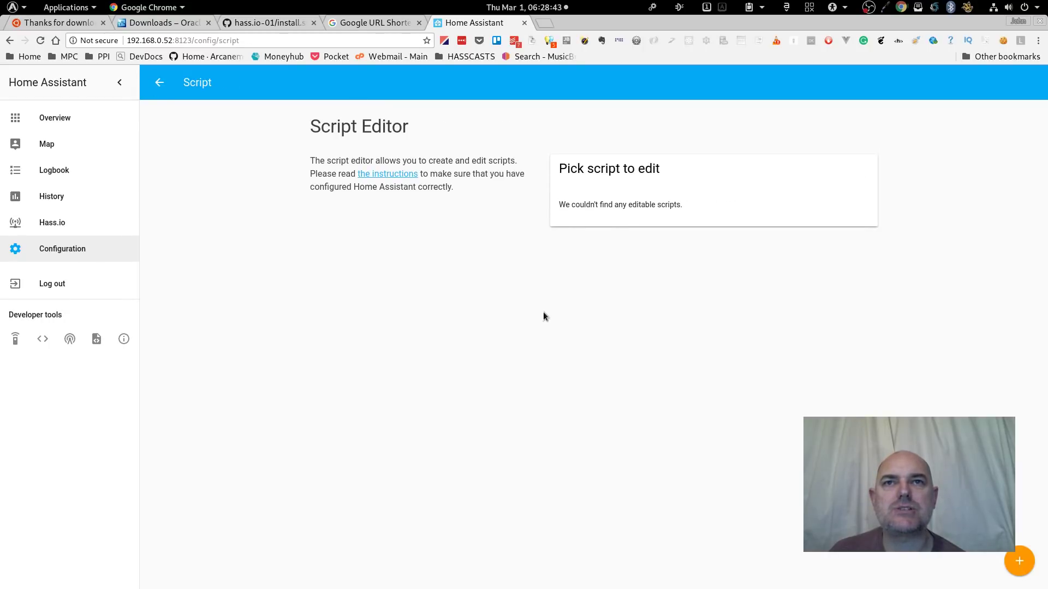
{"action": "left_click", "coordinate": [1016, 559]}
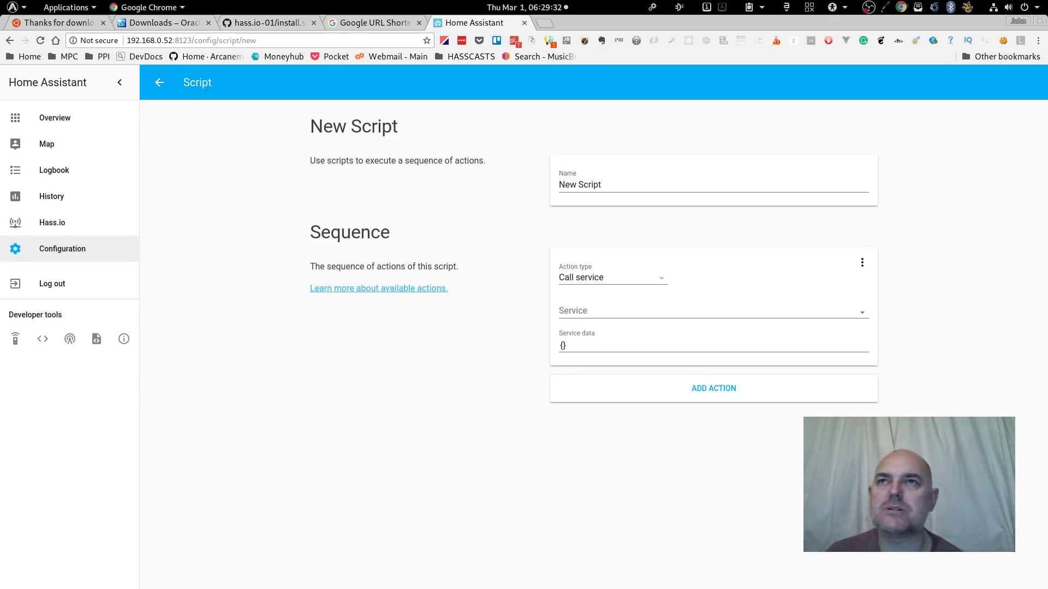
{"action": "left_click", "coordinate": [159, 82]}
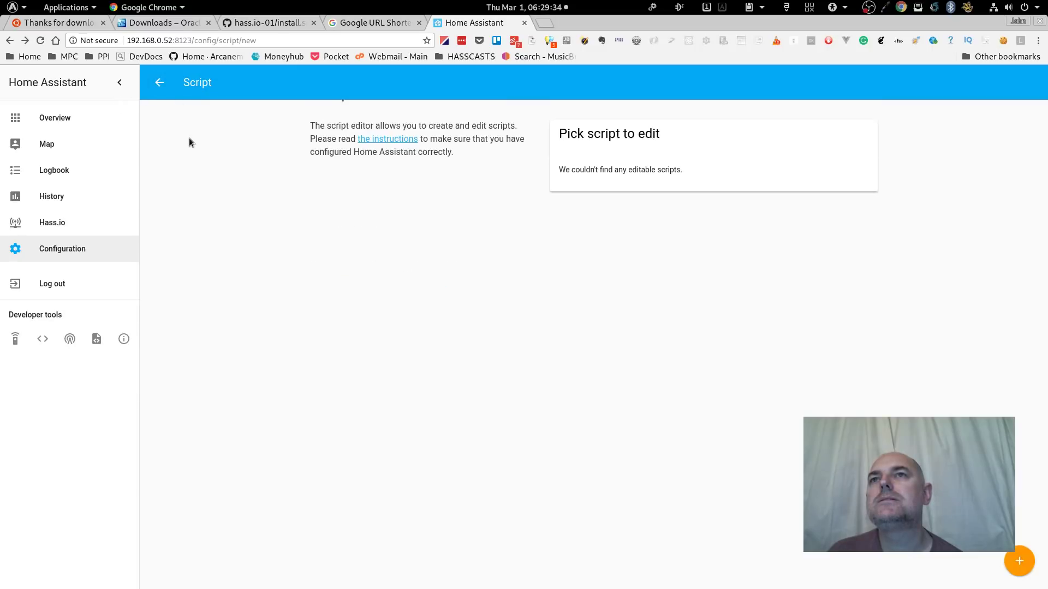
{"action": "left_click", "coordinate": [159, 83]}
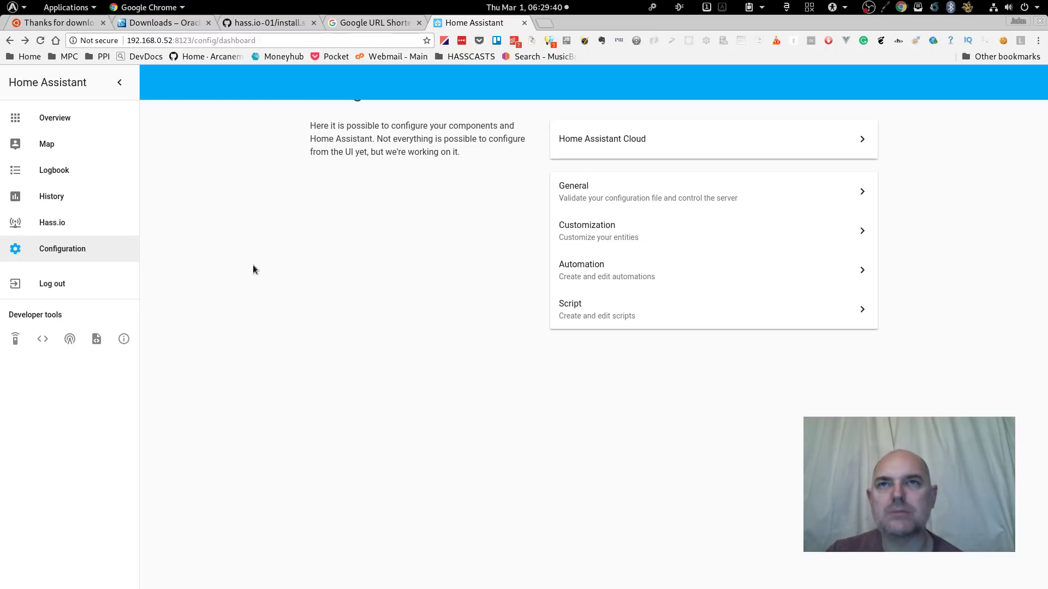
Open Hass.io's Add-on Store and scroll through the listed add-ons.
{"action": "left_click", "coordinate": [54, 223]}
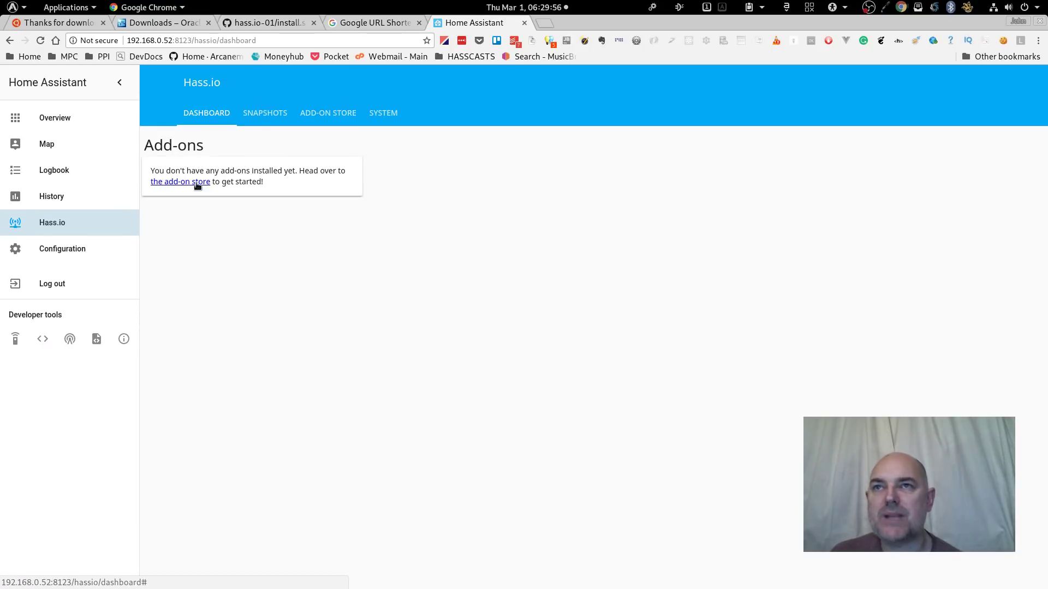
{"action": "left_click", "coordinate": [197, 183]}
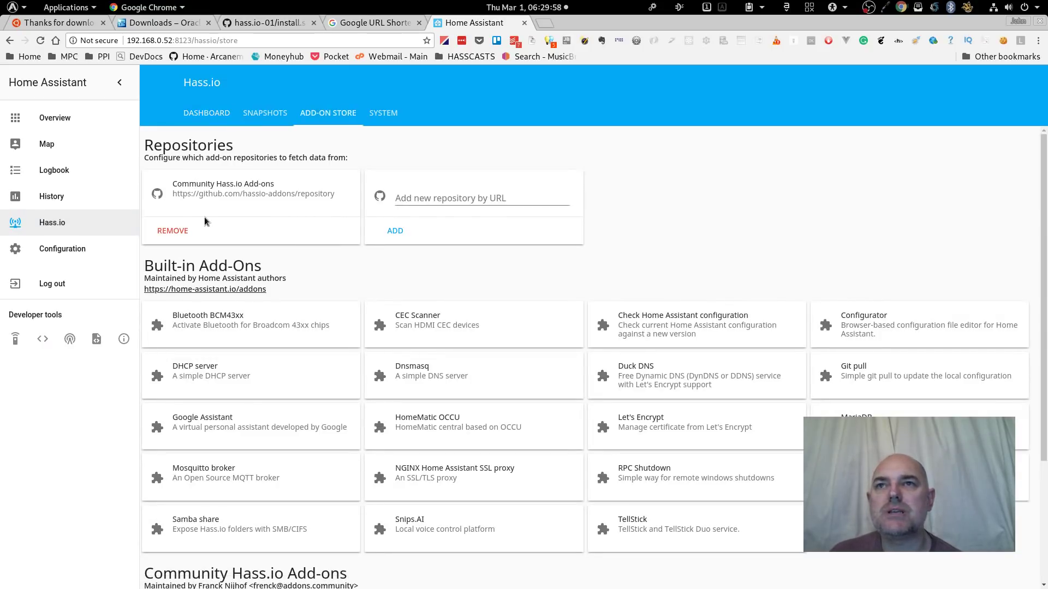
{"action": "scroll", "coordinate": [646, 241], "scroll_direction": "down", "scroll_amount": 2}
{"action": "scroll", "coordinate": [645, 241], "scroll_direction": "down", "scroll_amount": 2}
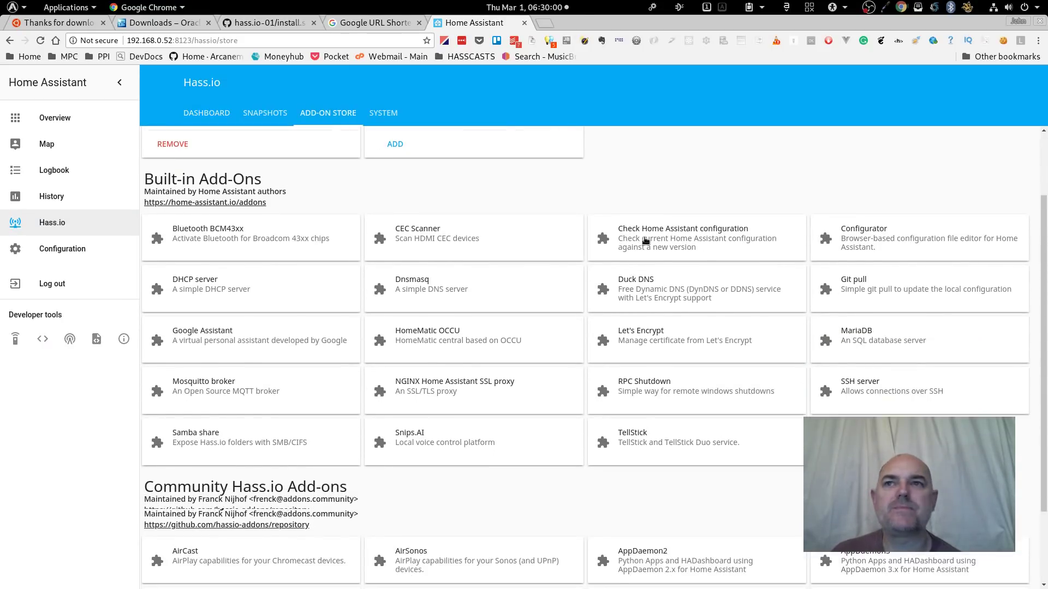
{"action": "scroll", "coordinate": [645, 241], "scroll_direction": "down", "scroll_amount": 2}
{"action": "scroll", "coordinate": [646, 240], "scroll_direction": "up", "scroll_amount": 1}
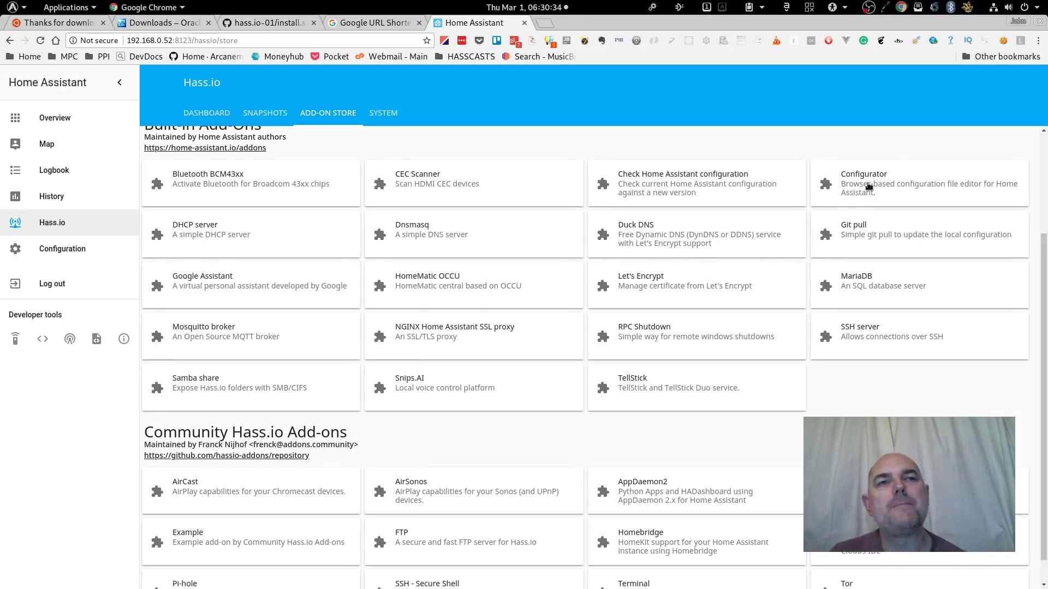
Install the Configurator add-on from its card in the add-on store.
{"action": "left_click", "coordinate": [868, 186]}
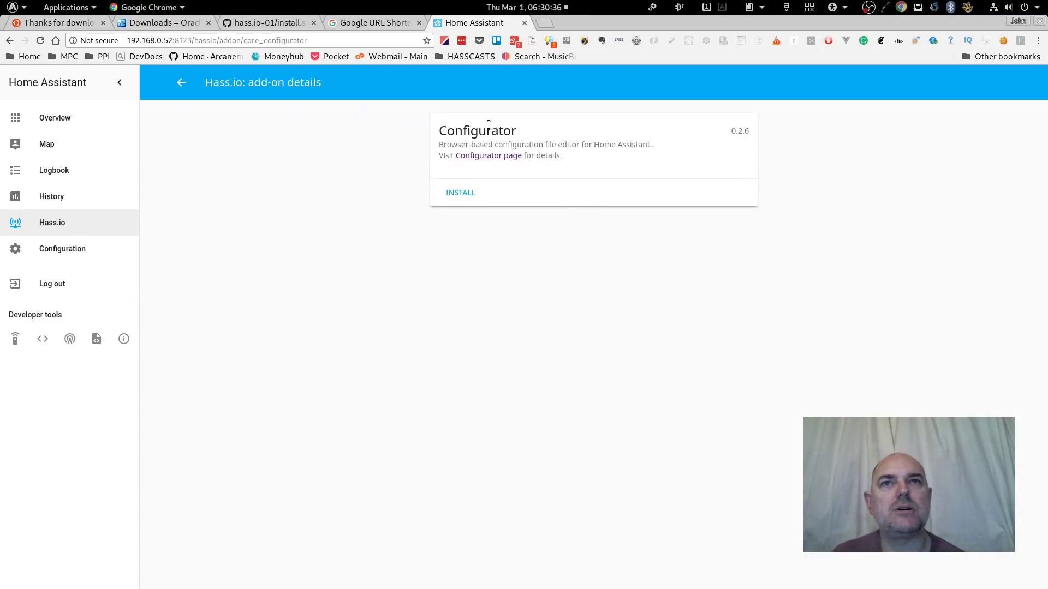
{"action": "left_click", "coordinate": [458, 192]}
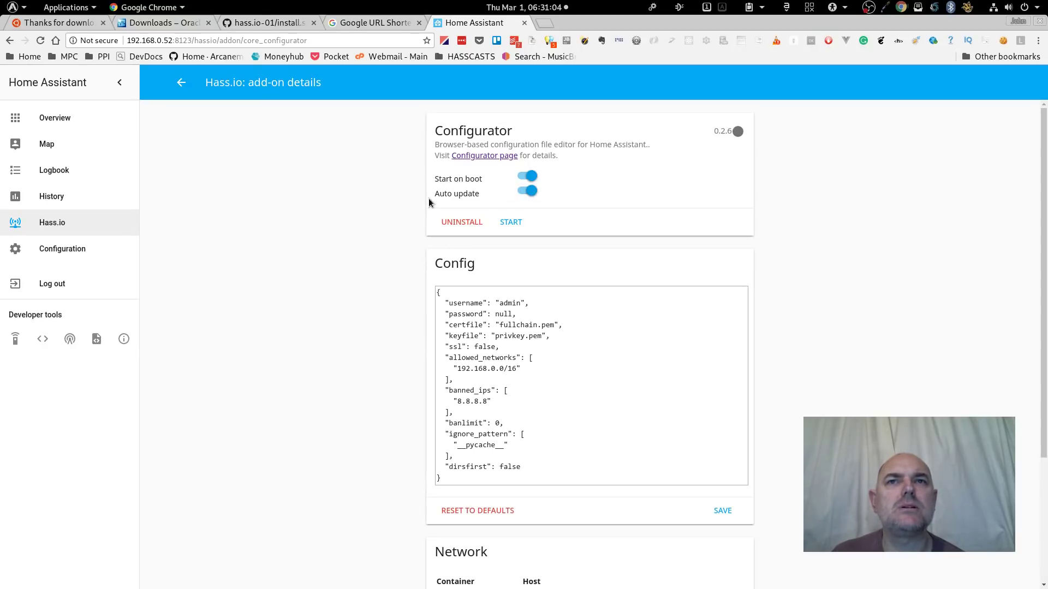
{"action": "scroll", "coordinate": [638, 188], "scroll_direction": "down", "scroll_amount": 1}
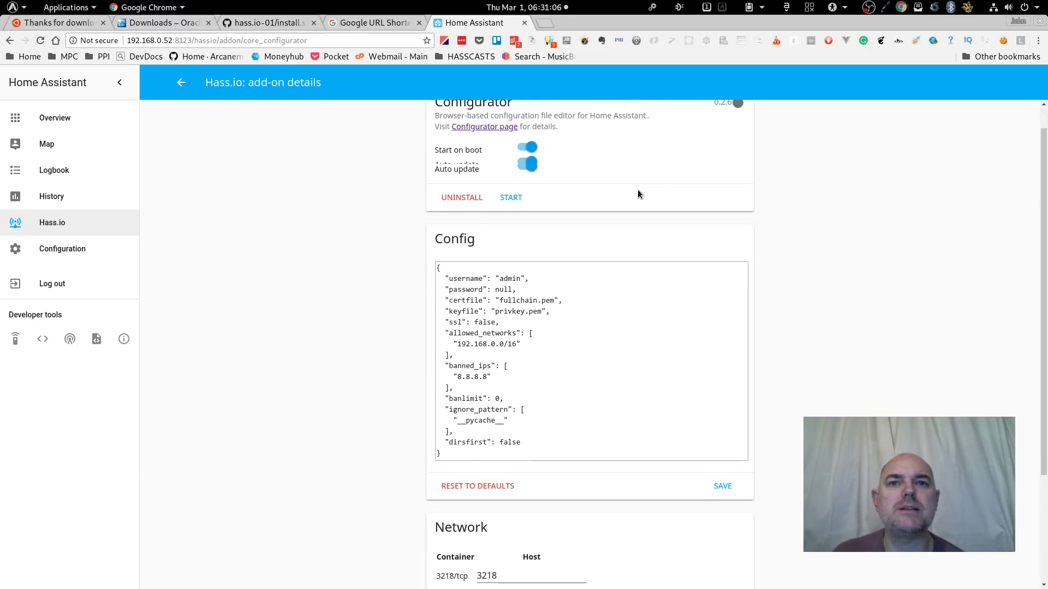
{"action": "scroll", "coordinate": [637, 188], "scroll_direction": "down", "scroll_amount": 3}
{"action": "scroll", "coordinate": [886, 273], "scroll_direction": "down", "scroll_amount": 1}
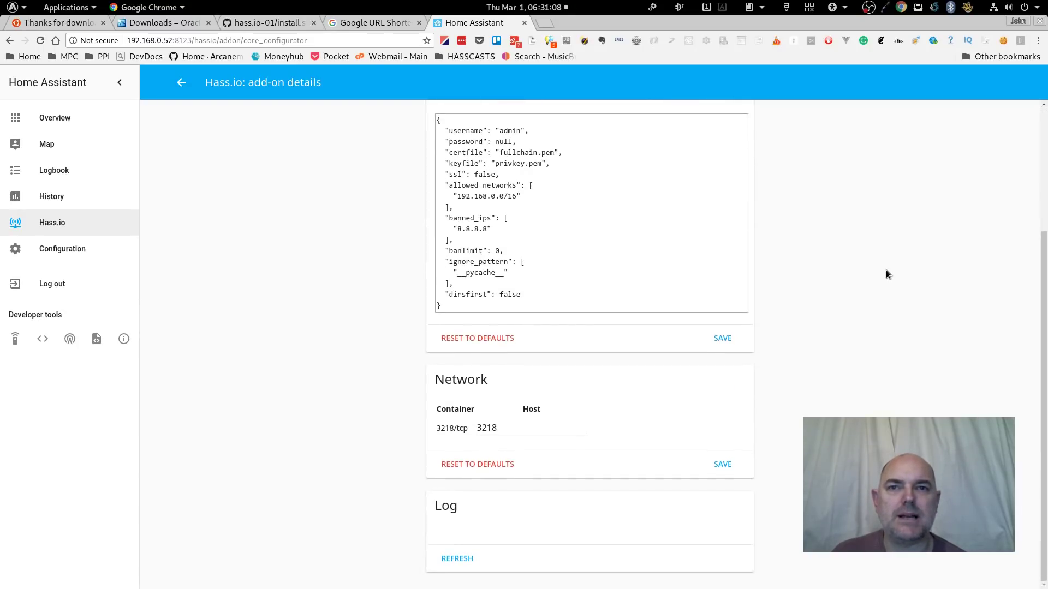
{"action": "scroll", "coordinate": [886, 273], "scroll_direction": "up", "scroll_amount": 3}
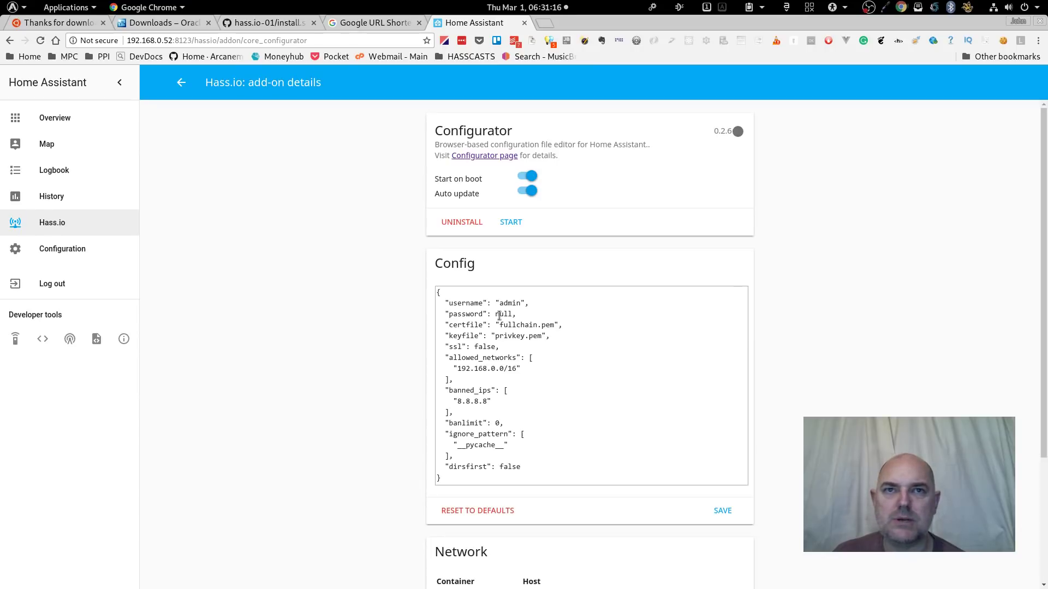
{"action": "double_click", "coordinate": [499, 315]}
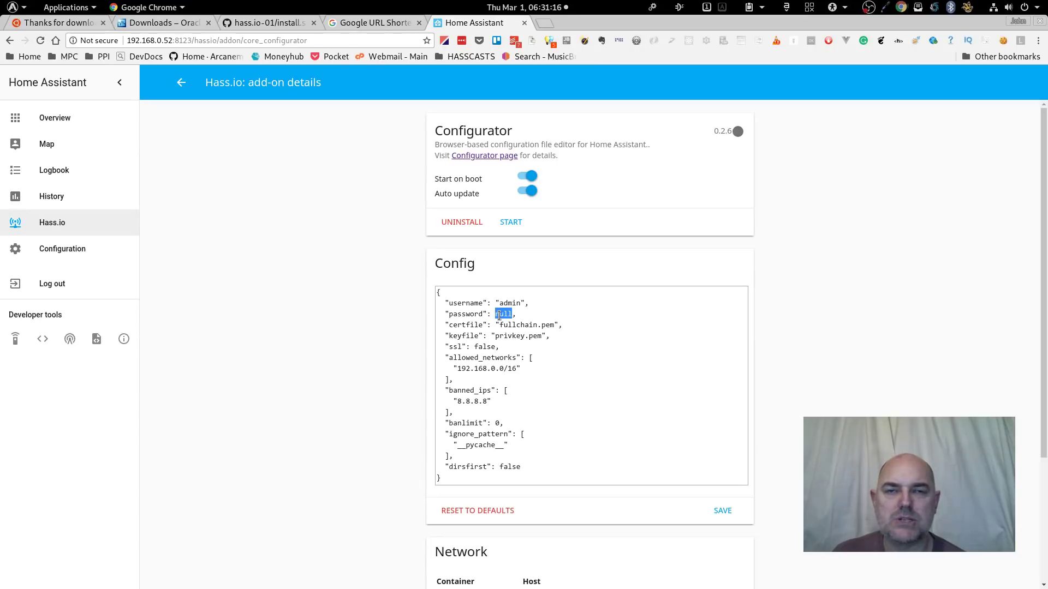
{"action": "left_click", "coordinate": [534, 312]}
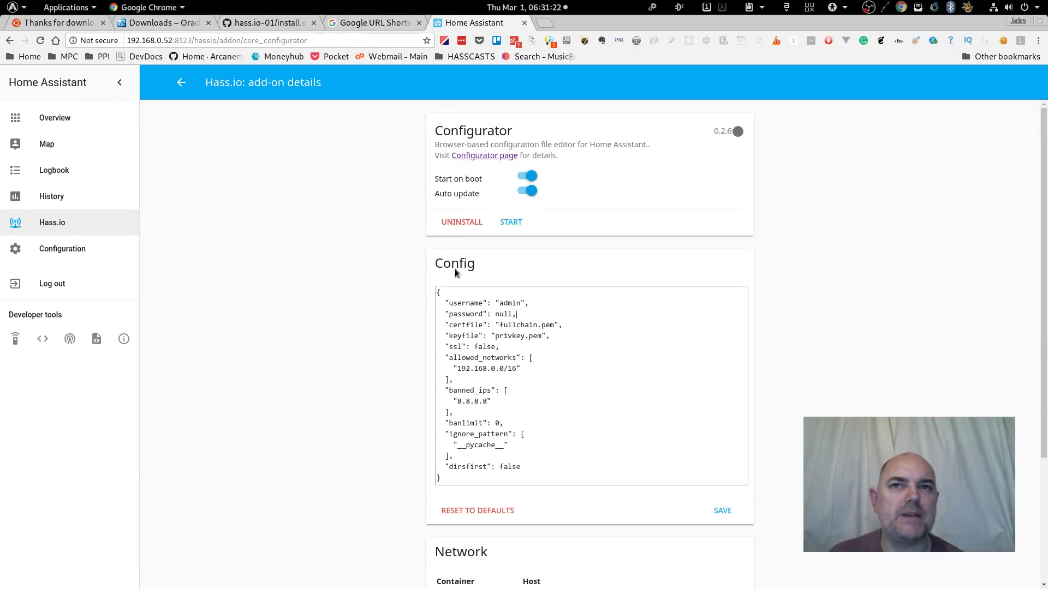
{"action": "left_click_drag", "start_coordinate": [438, 293], "coordinate": [460, 476]}
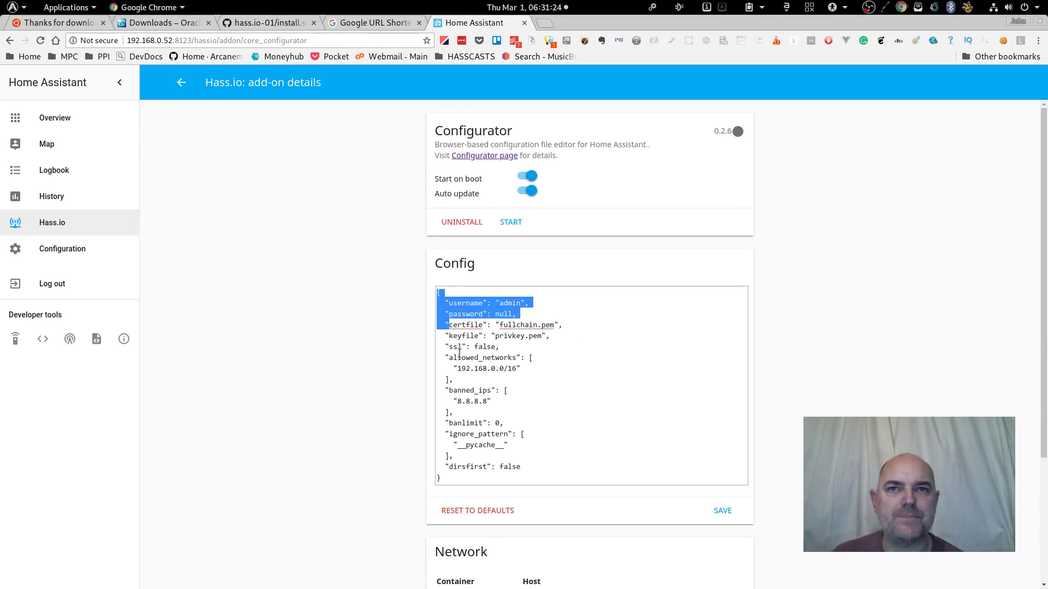
{"action": "left_click", "coordinate": [460, 476]}
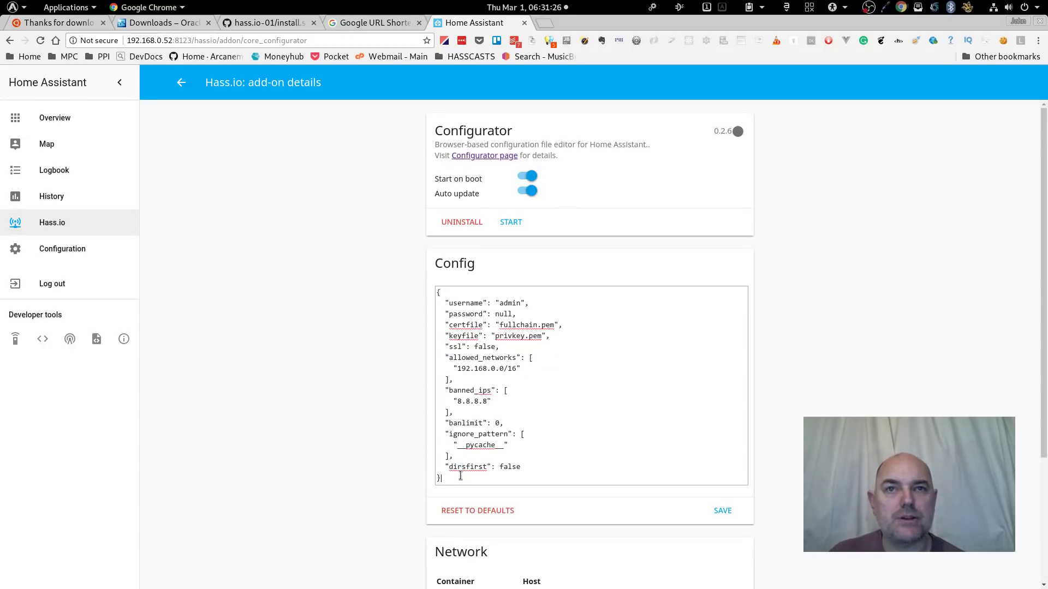
{"action": "double_click", "coordinate": [500, 315]}
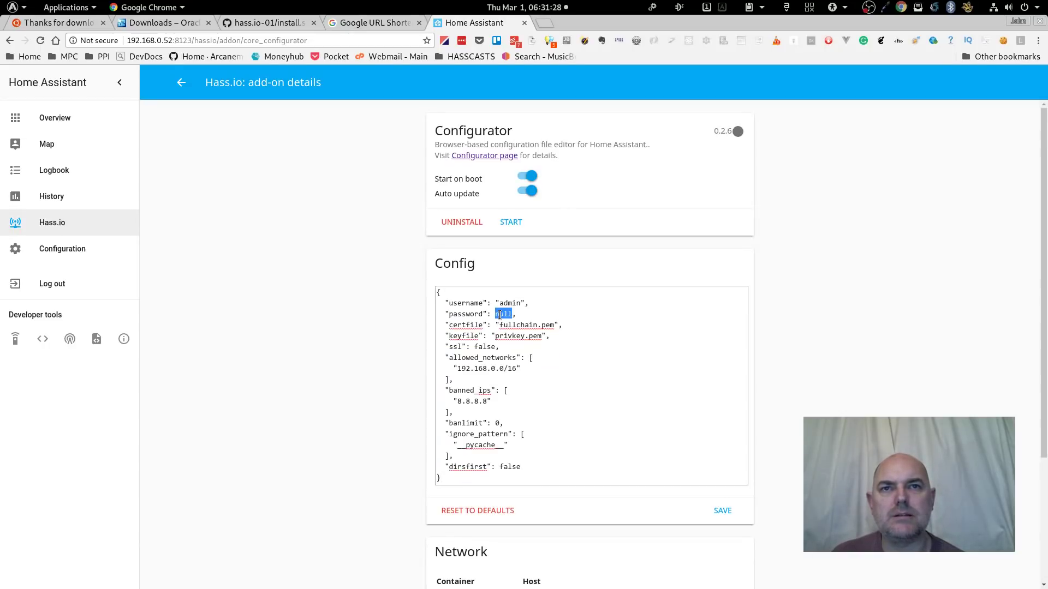
{"action": "left_click", "coordinate": [525, 312]}
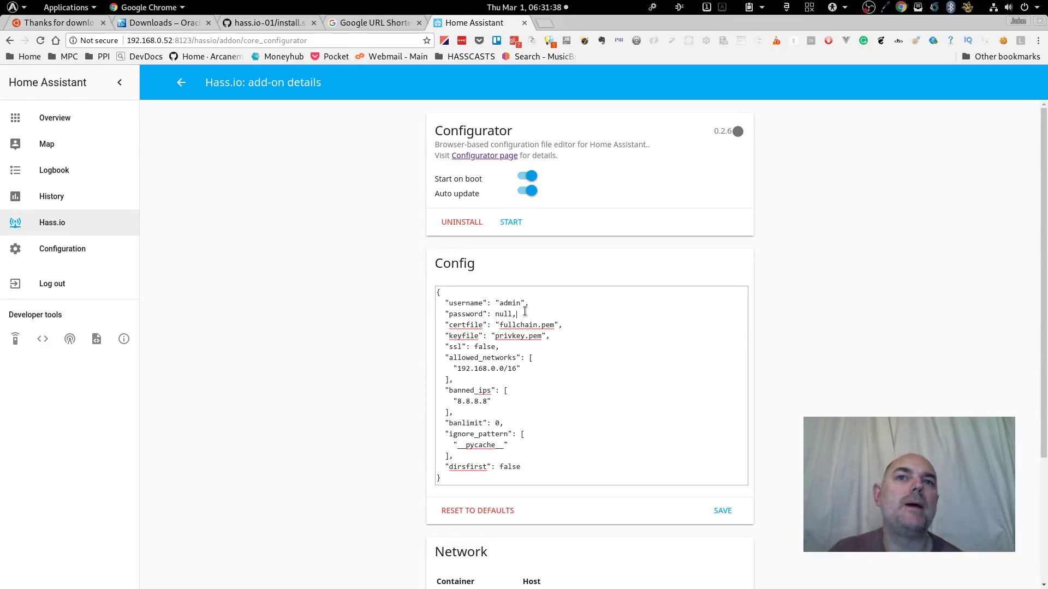
Save the add-on config, then copy the username value 'admin'.
{"action": "left_click", "coordinate": [723, 512]}
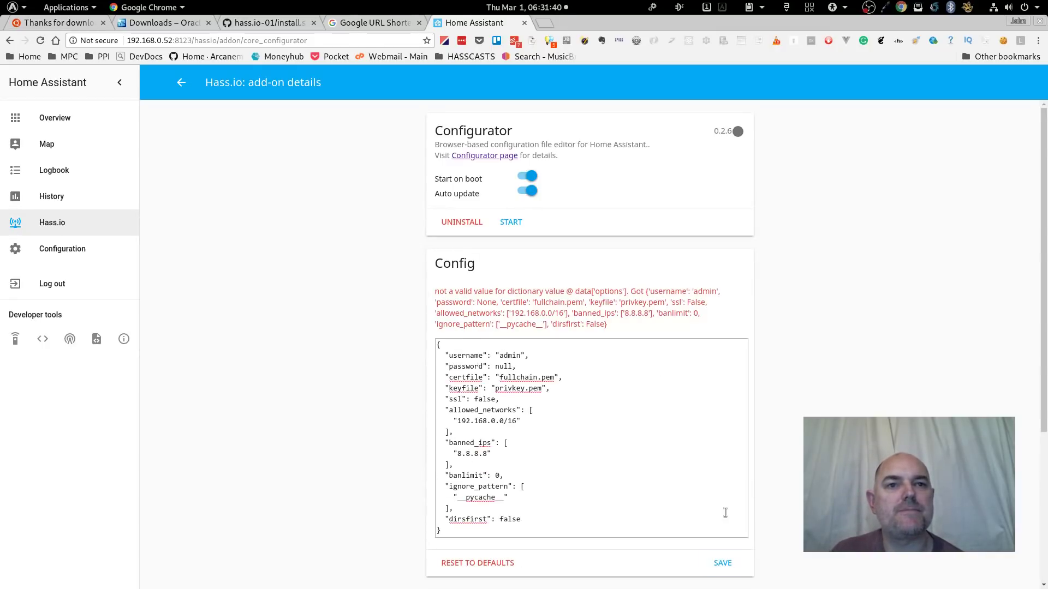
{"action": "scroll", "coordinate": [785, 318], "scroll_direction": "down", "scroll_amount": 1}
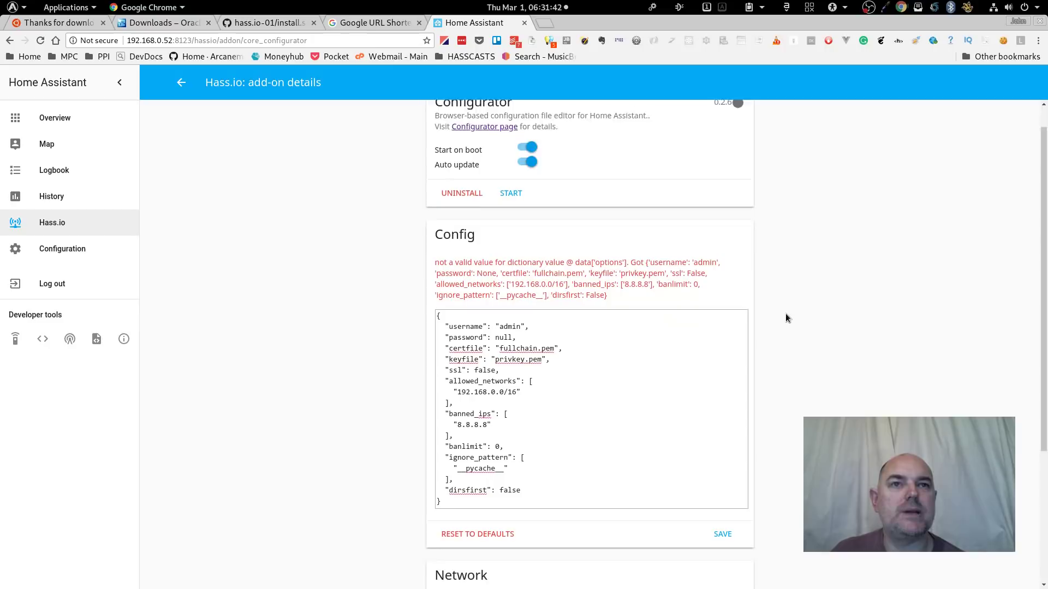
{"action": "scroll", "coordinate": [786, 317], "scroll_direction": "down", "scroll_amount": 4}
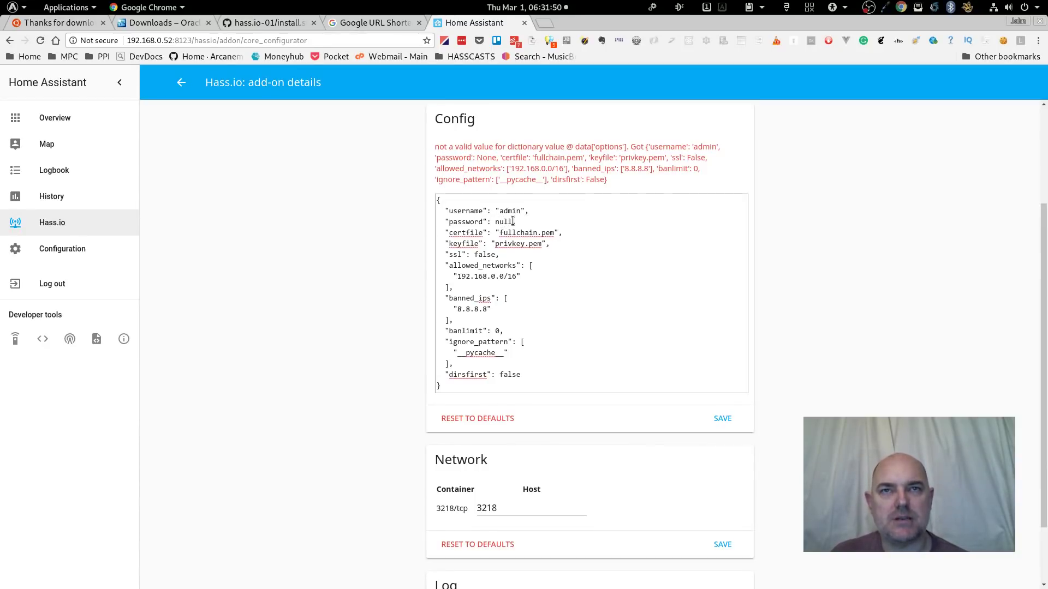
{"action": "double_click", "coordinate": [459, 222]}
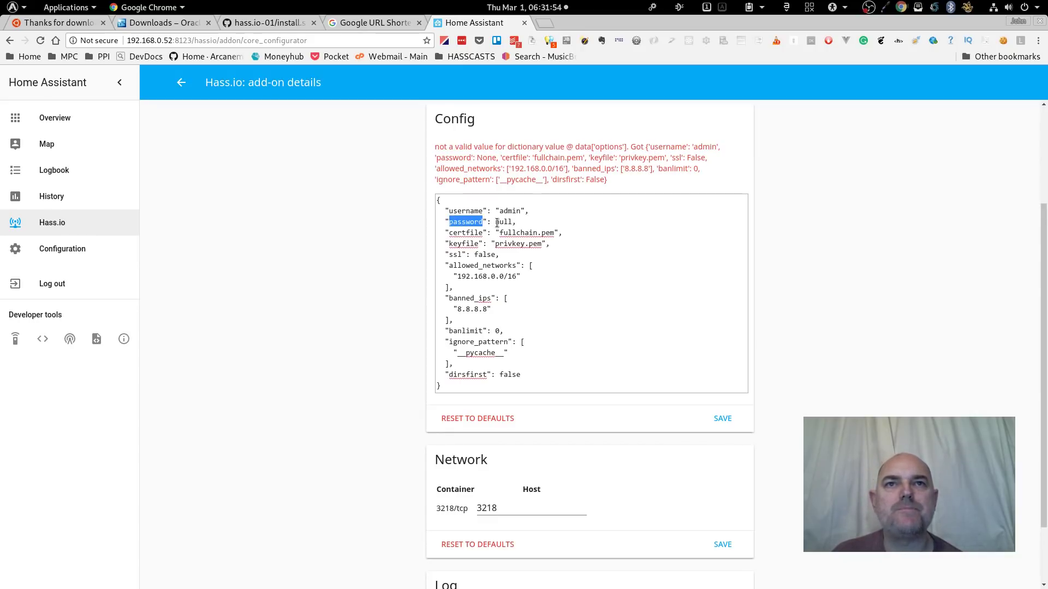
{"action": "double_click", "coordinate": [502, 222]}
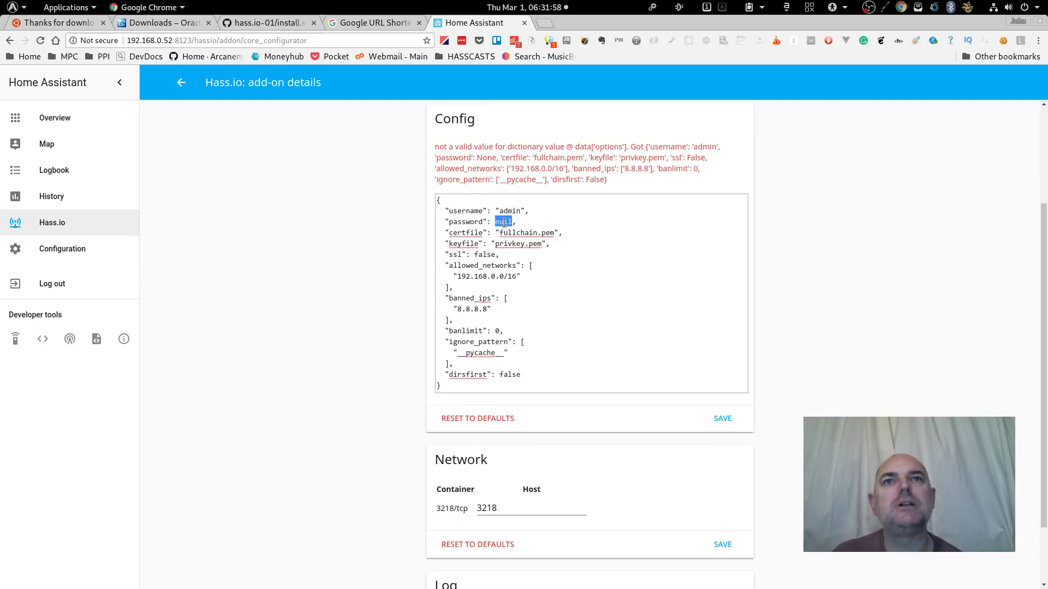
{"action": "left_click", "coordinate": [503, 211]}
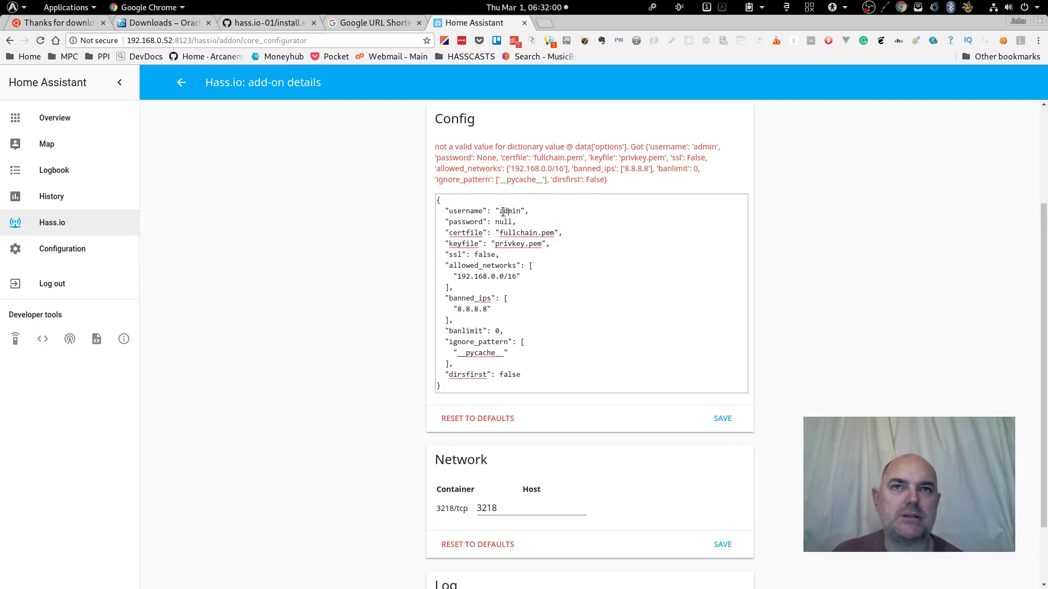
{"action": "mouse_move", "coordinate": [495, 211]}
{"action": "left_mouse_down"}
{"action": "mouse_move", "coordinate": [522, 210]}
{"action": "mouse_move", "coordinate": [496, 211]}
{"action": "left_mouse_up"}
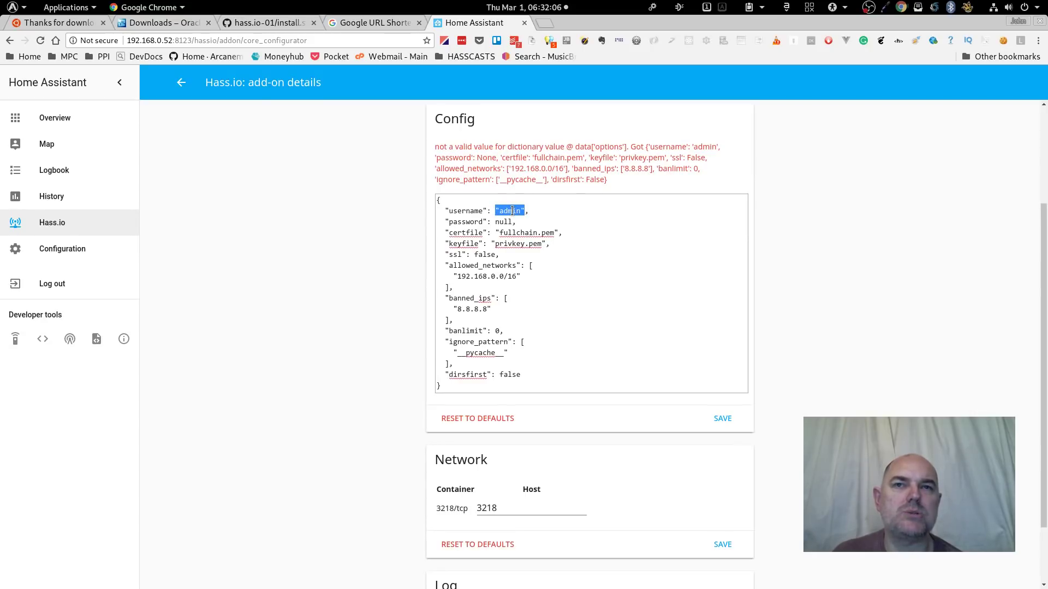
{"action": "right_click", "coordinate": [511, 213]}
{"action": "left_click", "coordinate": [543, 234]}
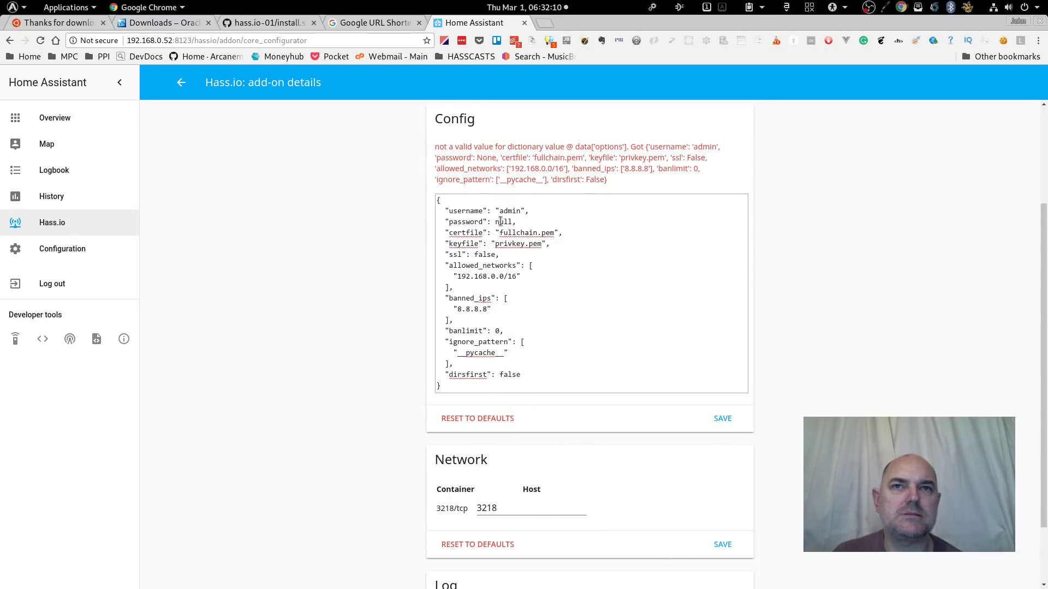
{"action": "double_click", "coordinate": [501, 222]}
{"action": "right_click", "coordinate": [501, 222]}
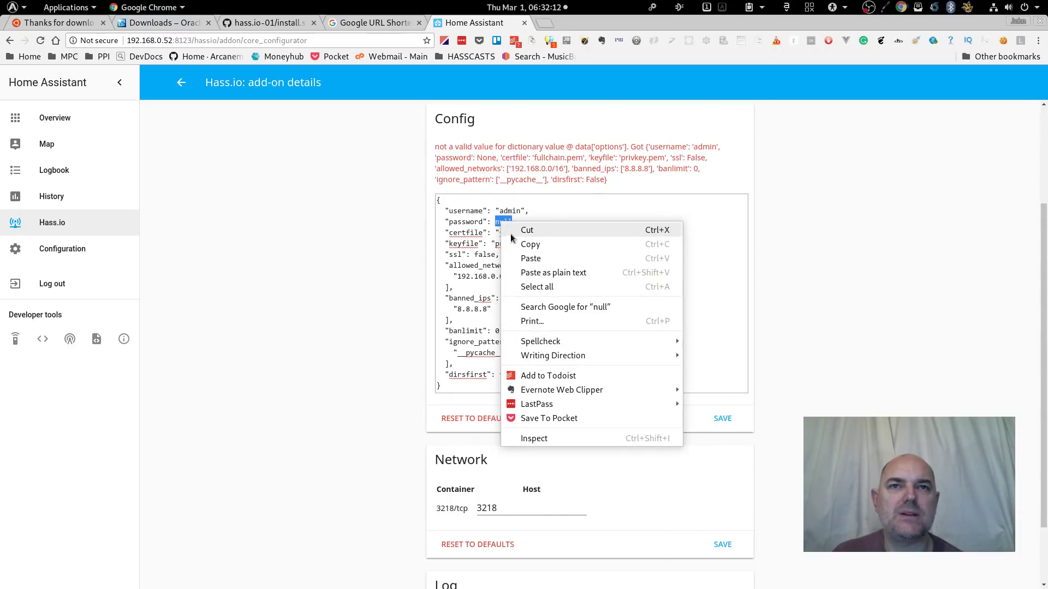
{"action": "left_click", "coordinate": [526, 256]}
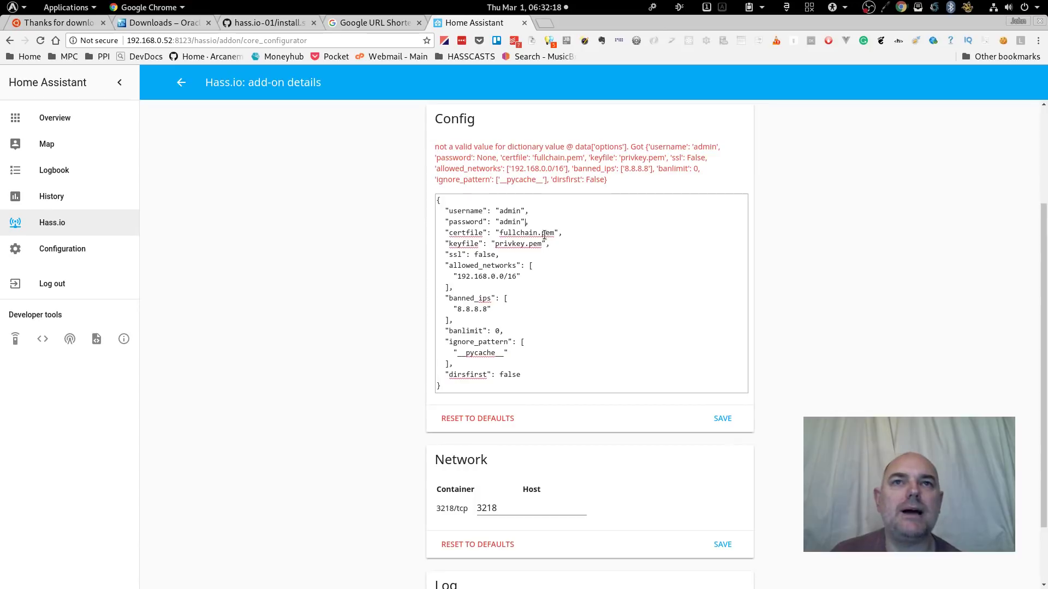
{"action": "left_click", "coordinate": [729, 421]}
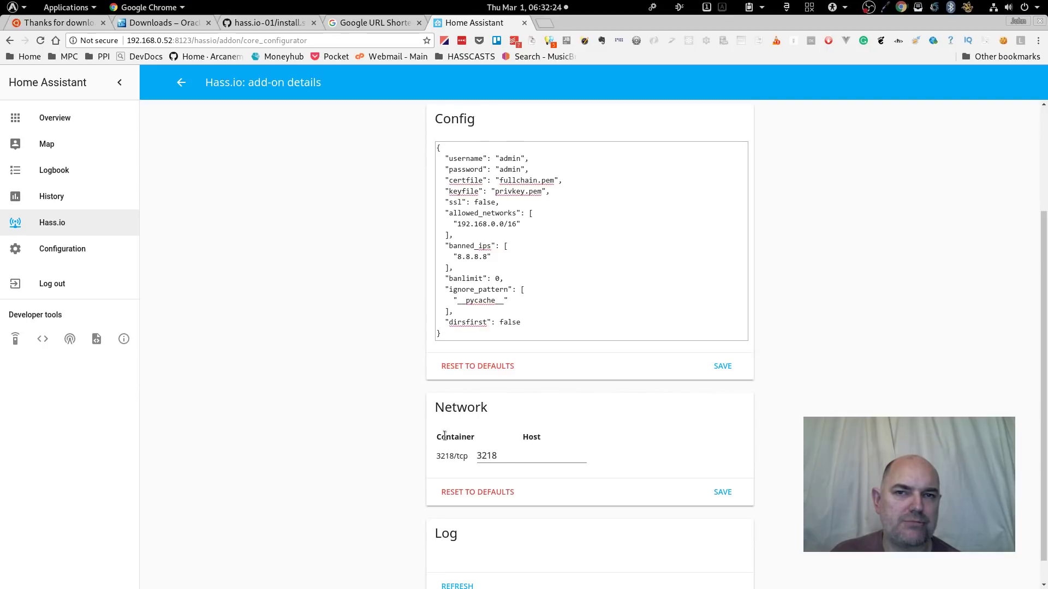
{"action": "scroll", "coordinate": [373, 384], "scroll_direction": "up", "scroll_amount": 1}
{"action": "scroll", "coordinate": [372, 380], "scroll_direction": "up", "scroll_amount": 2}
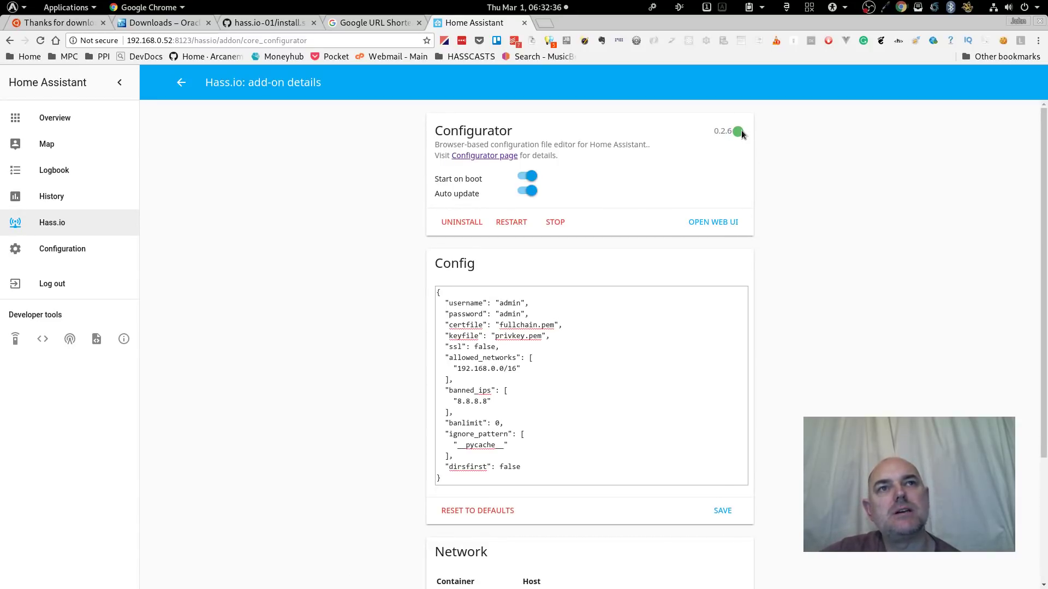
Open the Configurator web UI and log in with username 'admin'.
{"action": "left_click", "coordinate": [733, 223]}
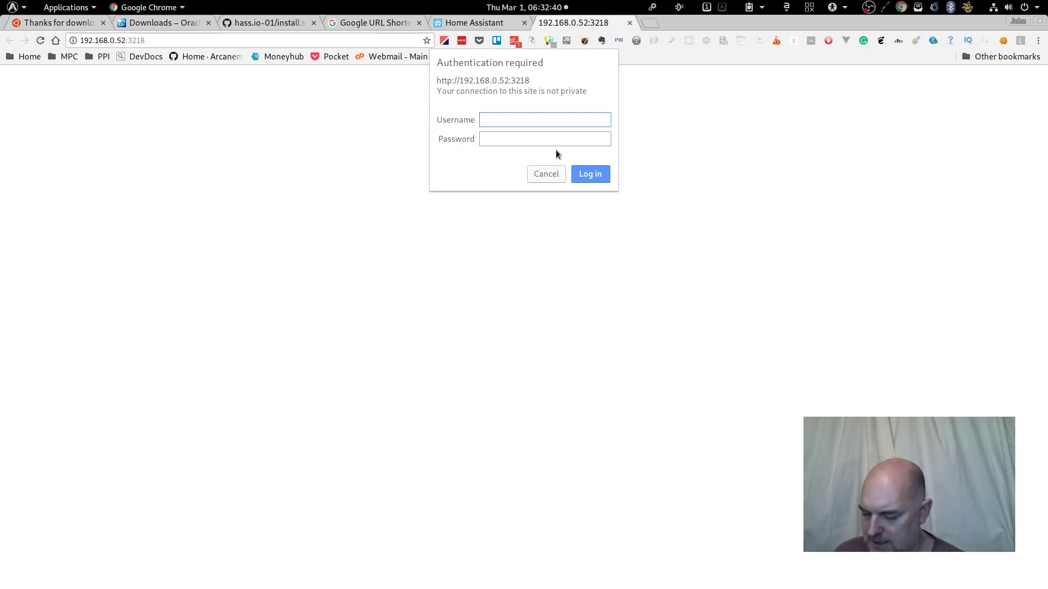
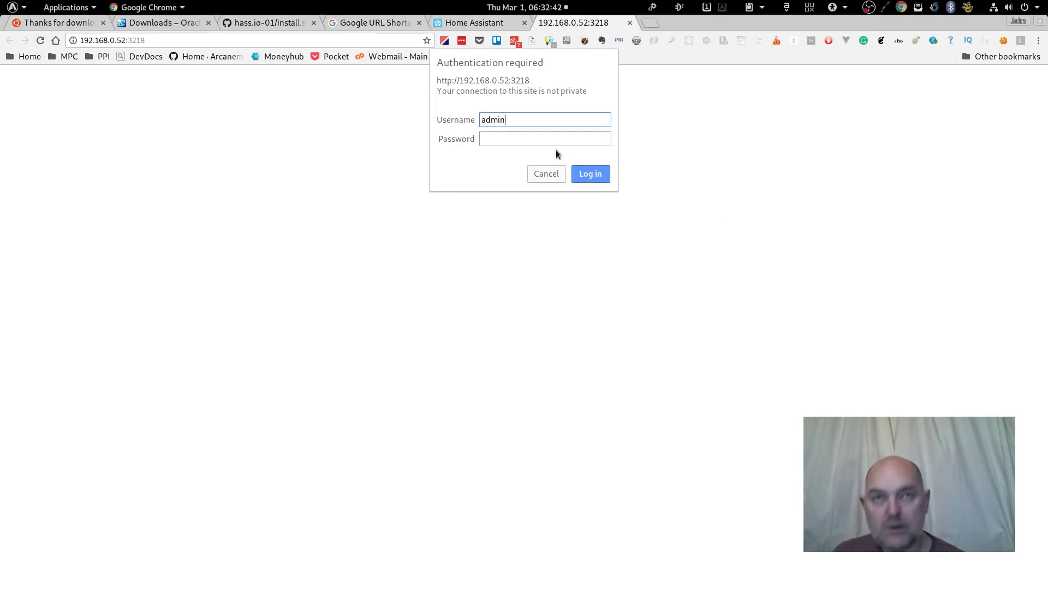
{"action": "key", "text": "Tab"}
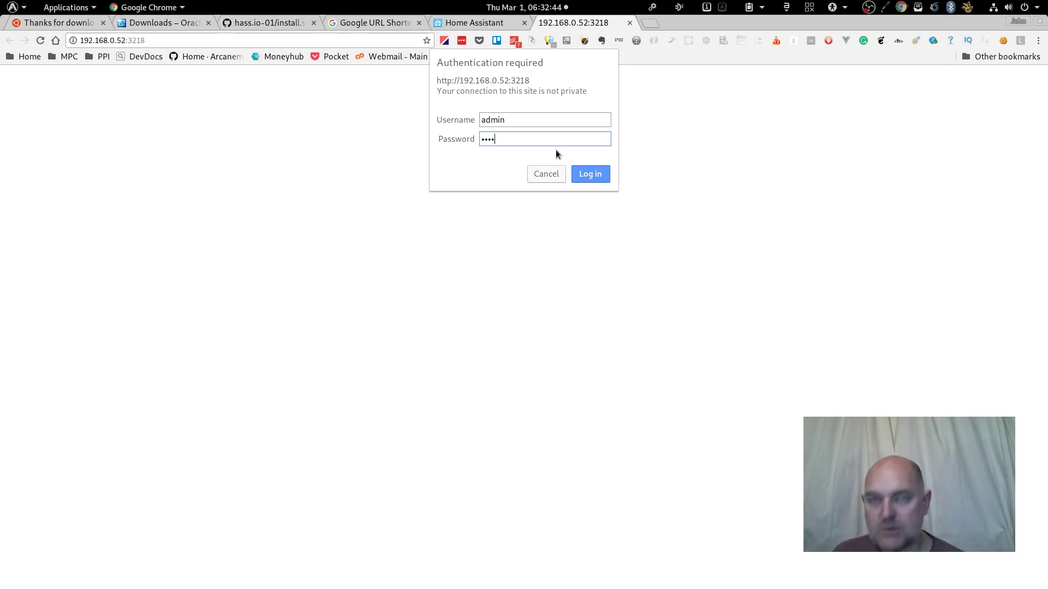
{"action": "key", "text": "Return"}
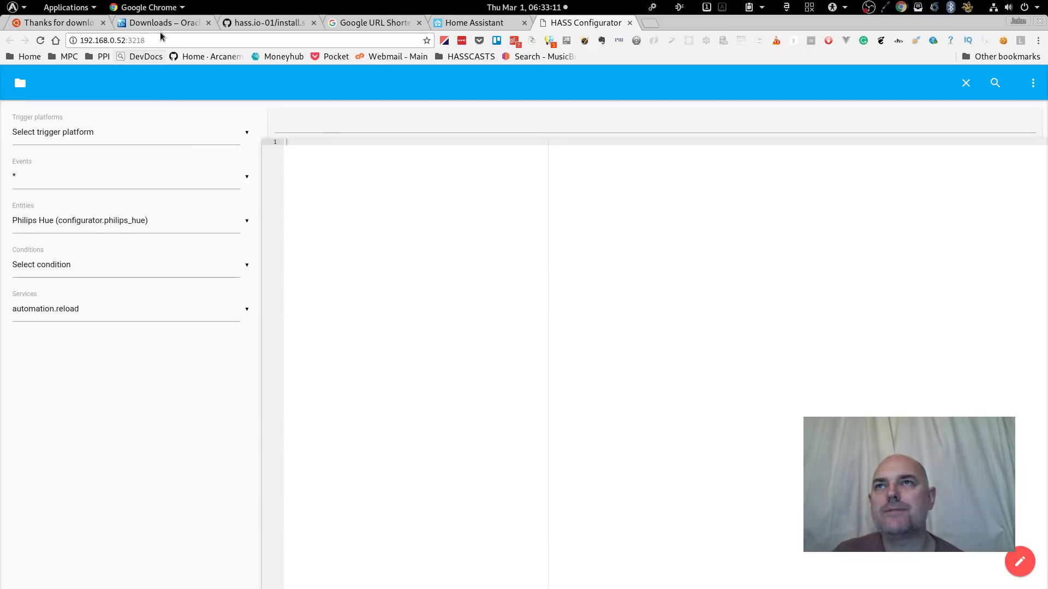
Return to the HASS Configurator tab and open the Browse Filesystem file list.
{"action": "left_click", "coordinate": [464, 22]}
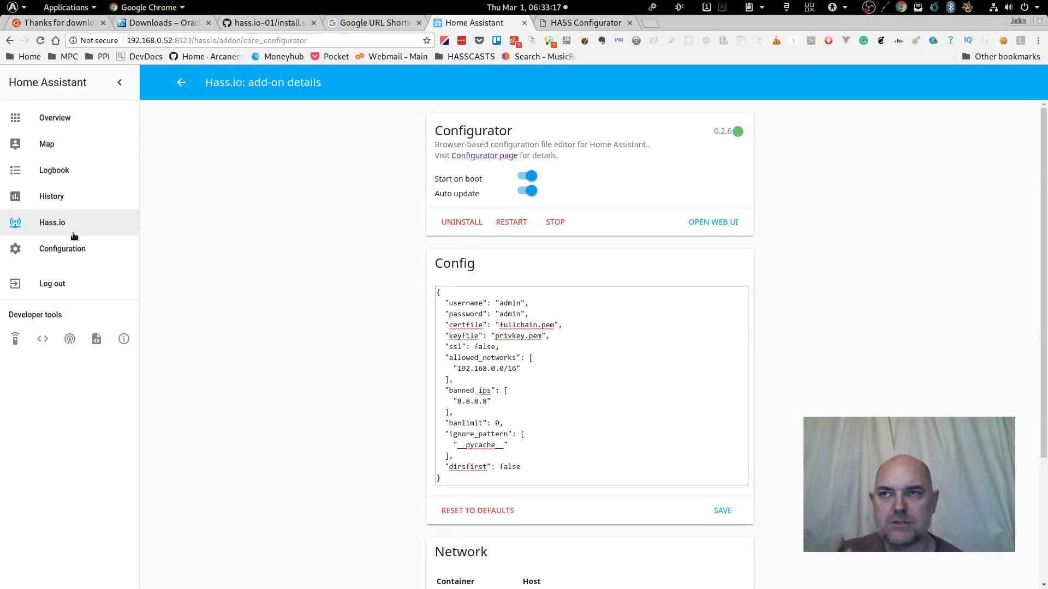
{"action": "left_click", "coordinate": [571, 25]}
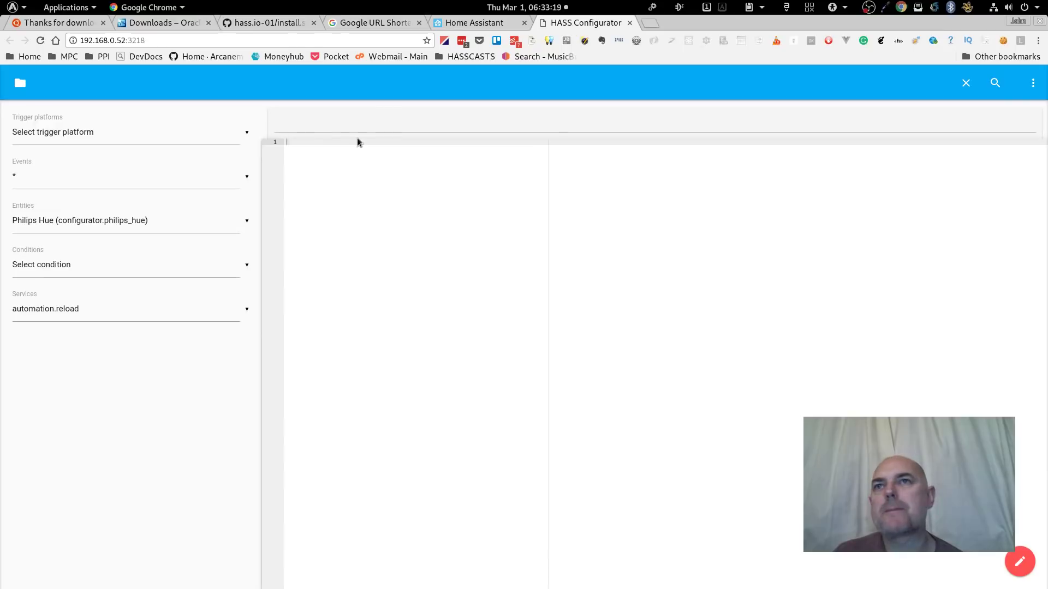
{"action": "left_click", "coordinate": [18, 84]}
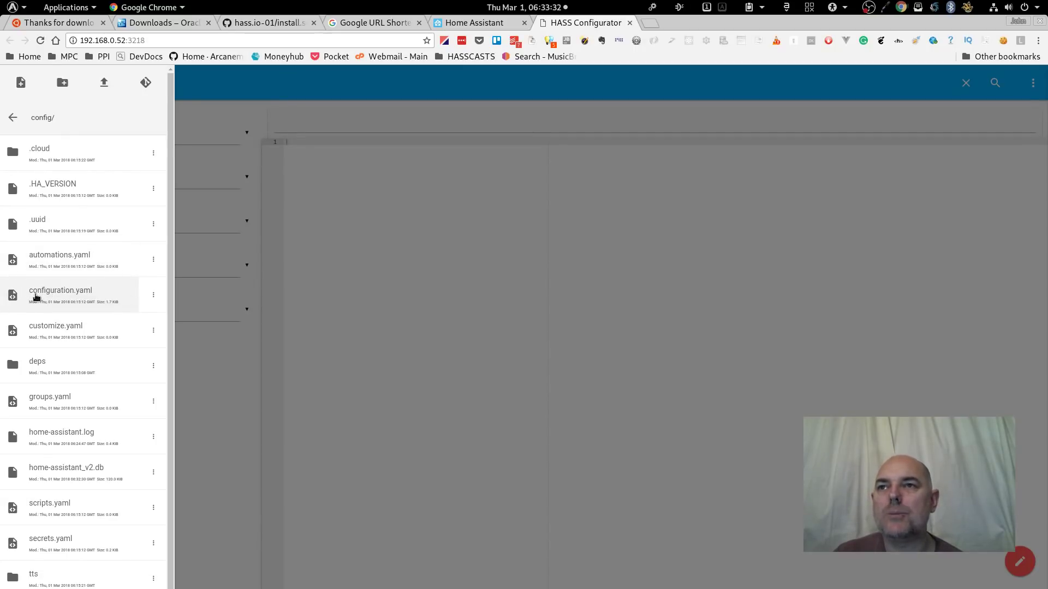
Open configuration.yaml in the editor and close the file drawer.
{"action": "left_click", "coordinate": [75, 301]}
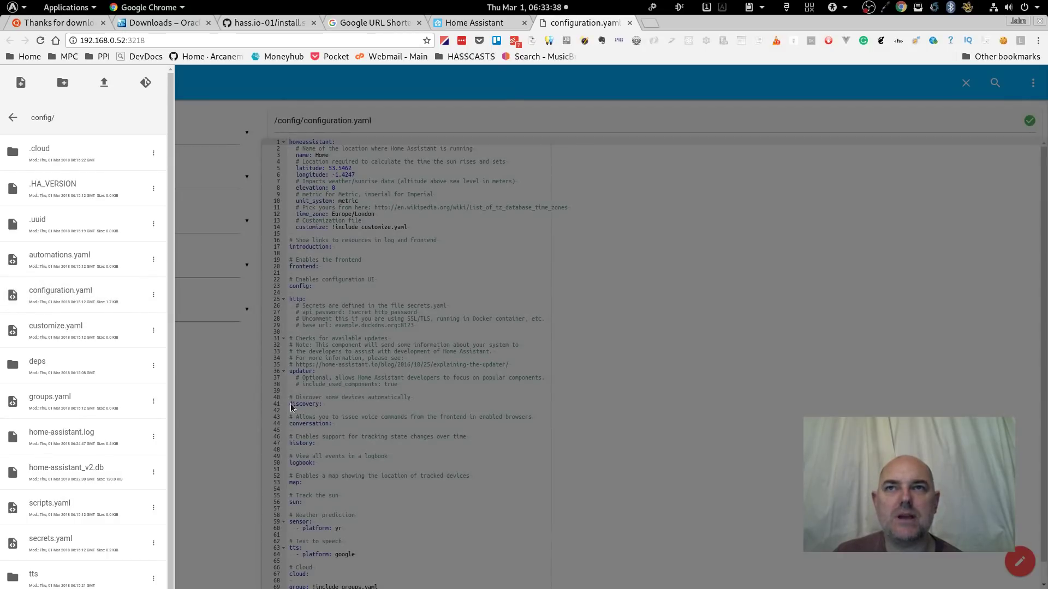
{"action": "left_click", "coordinate": [513, 251]}
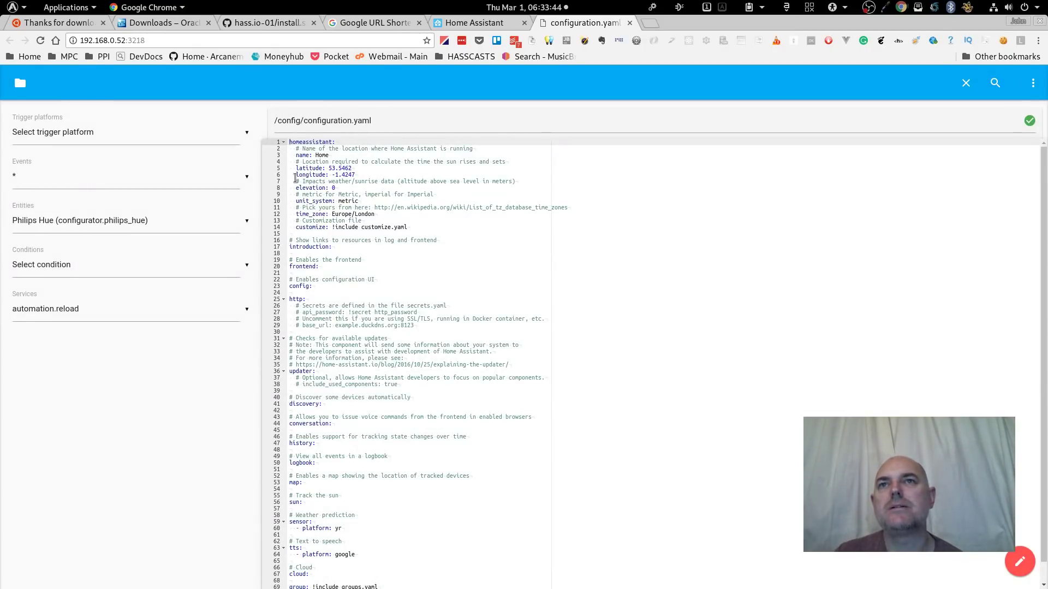
{"action": "scroll", "coordinate": [346, 273], "scroll_direction": "down", "scroll_amount": 1}
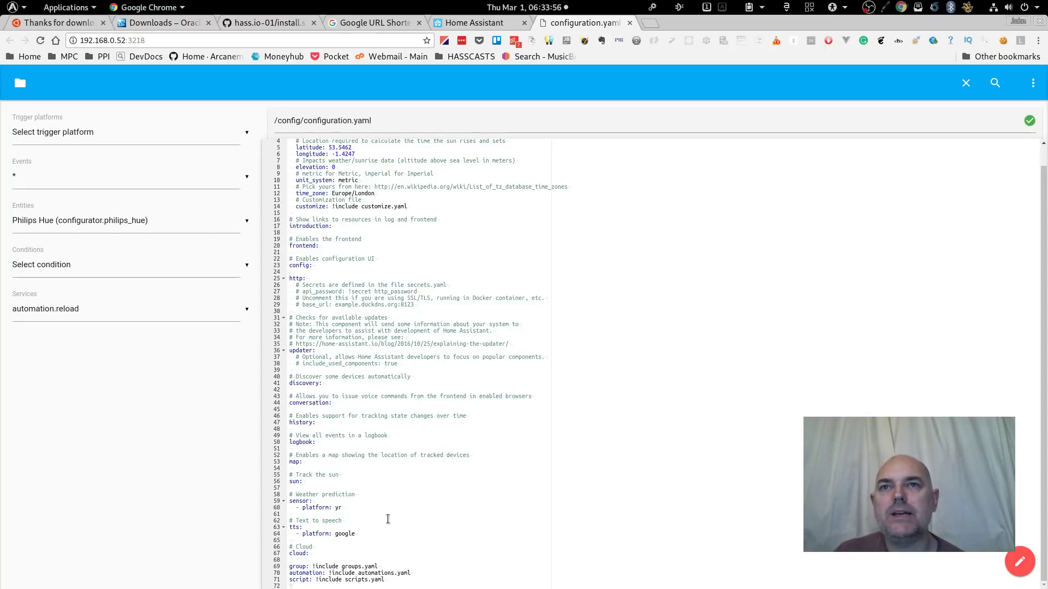
{"action": "scroll", "coordinate": [338, 351], "scroll_direction": "up", "scroll_amount": 2}
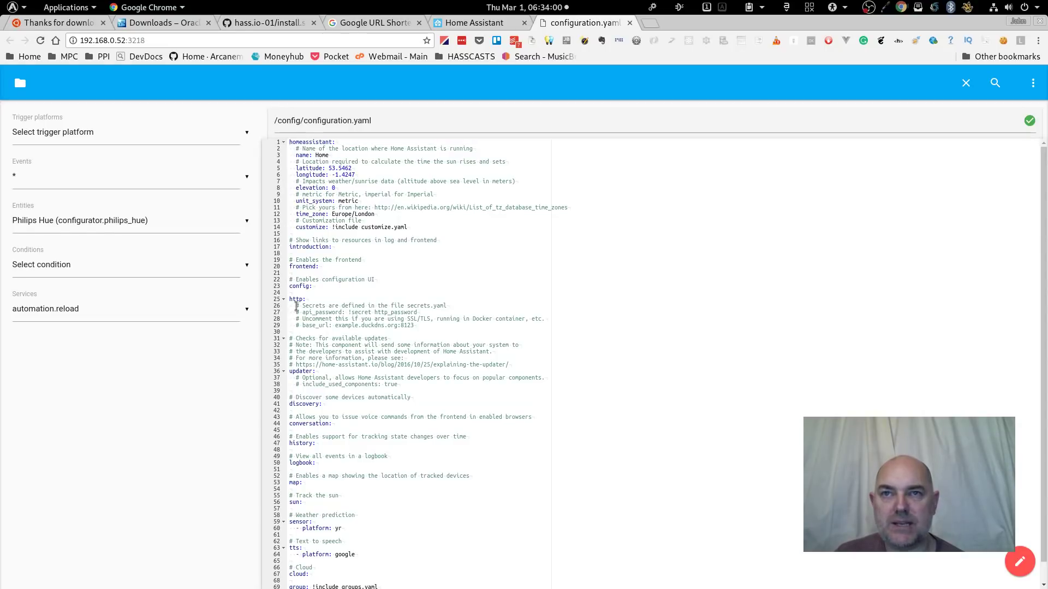
Highlight and inspect the http block around line 28 of configuration.yaml.
{"action": "left_click", "coordinate": [295, 307]}
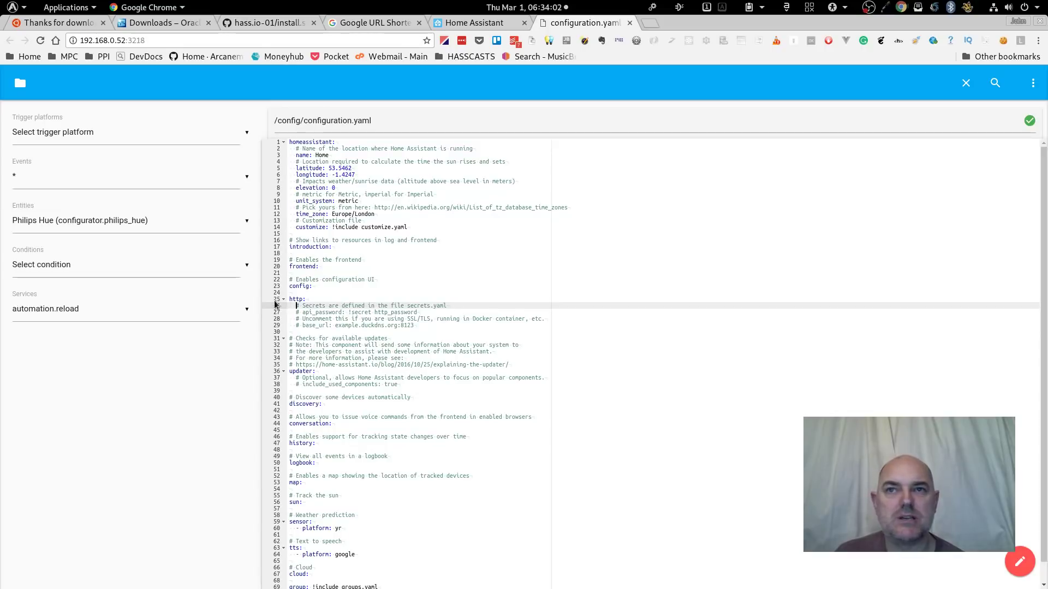
{"action": "left_click_drag", "start_coordinate": [289, 299], "coordinate": [423, 326]}
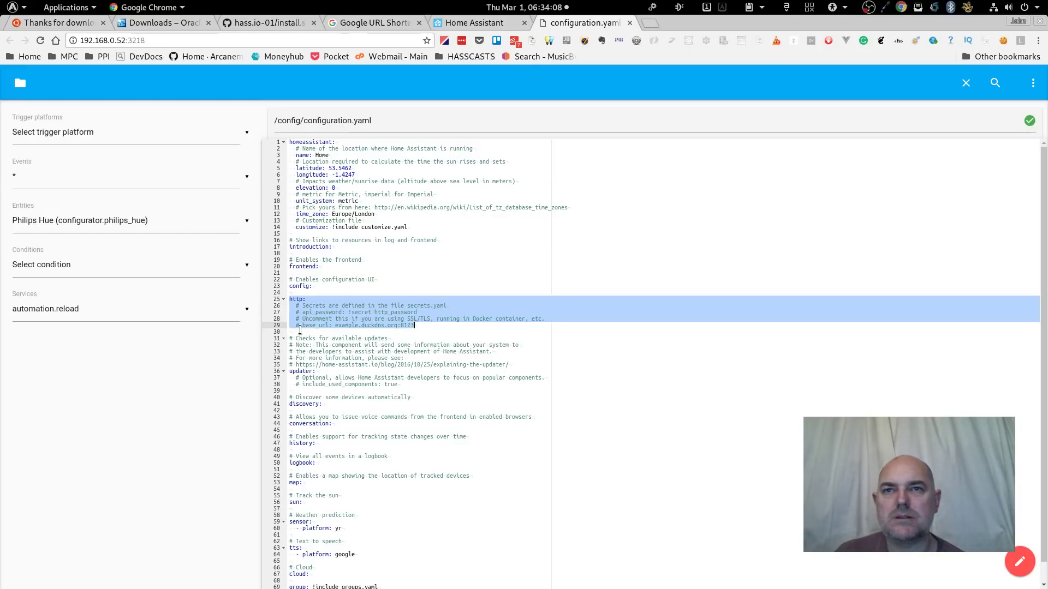
{"action": "left_click", "coordinate": [315, 319]}
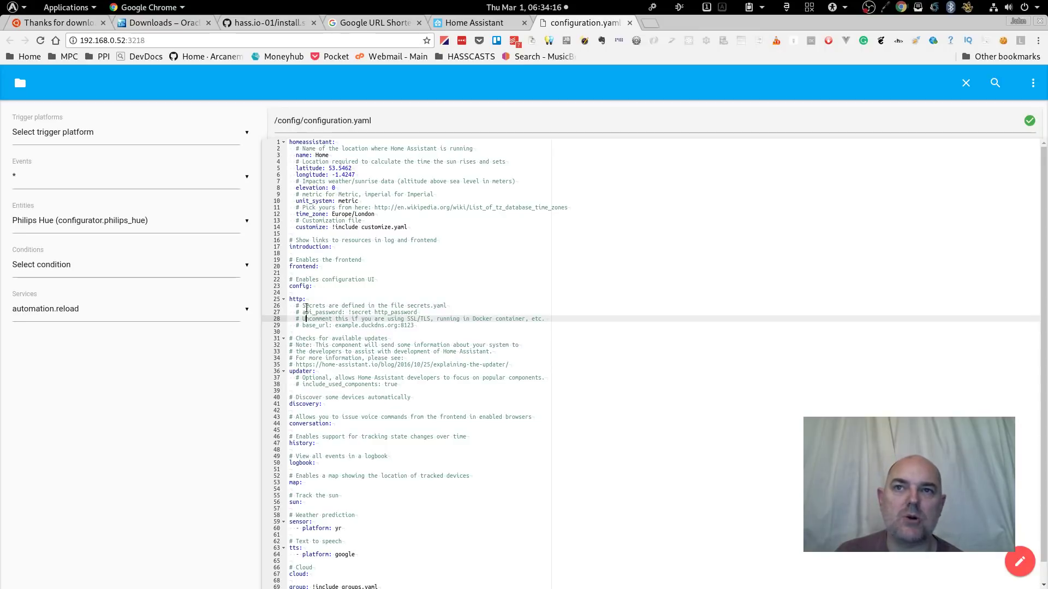
{"action": "key", "text": "Left"}
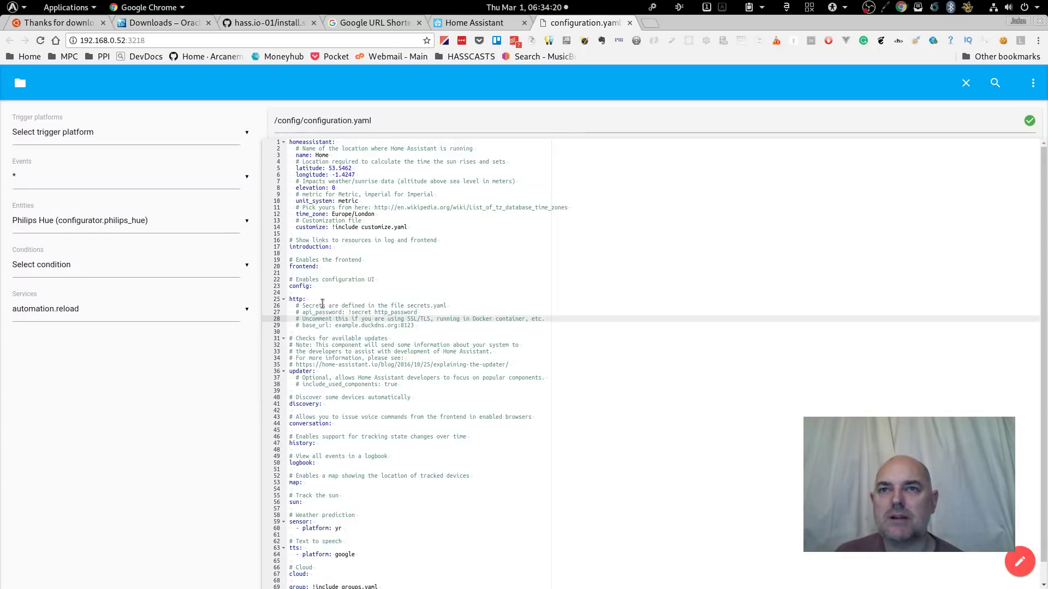
{"action": "key", "text": "Right"}
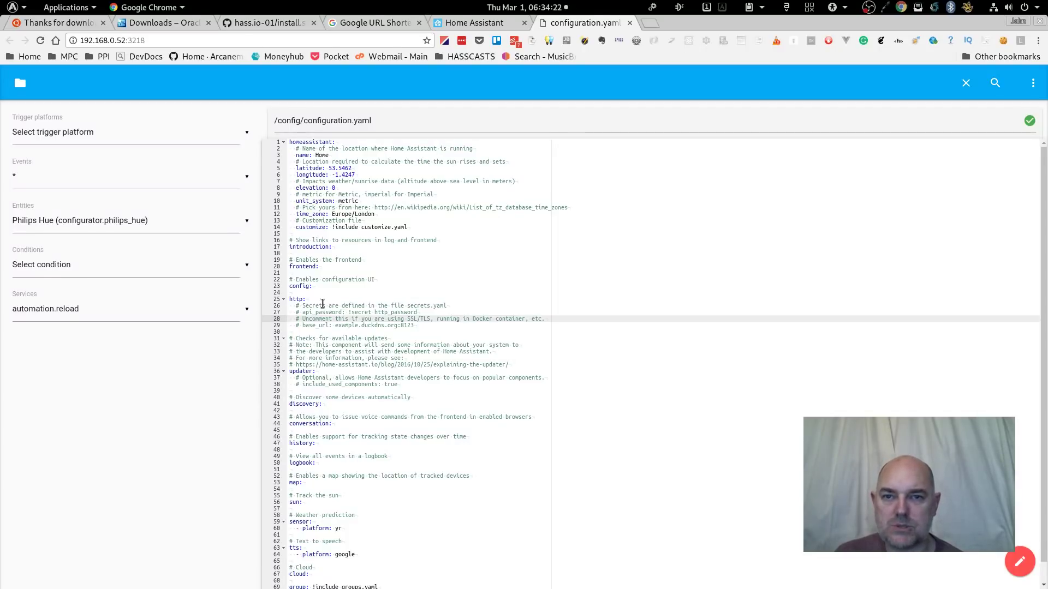
{"action": "key", "text": "Right"}
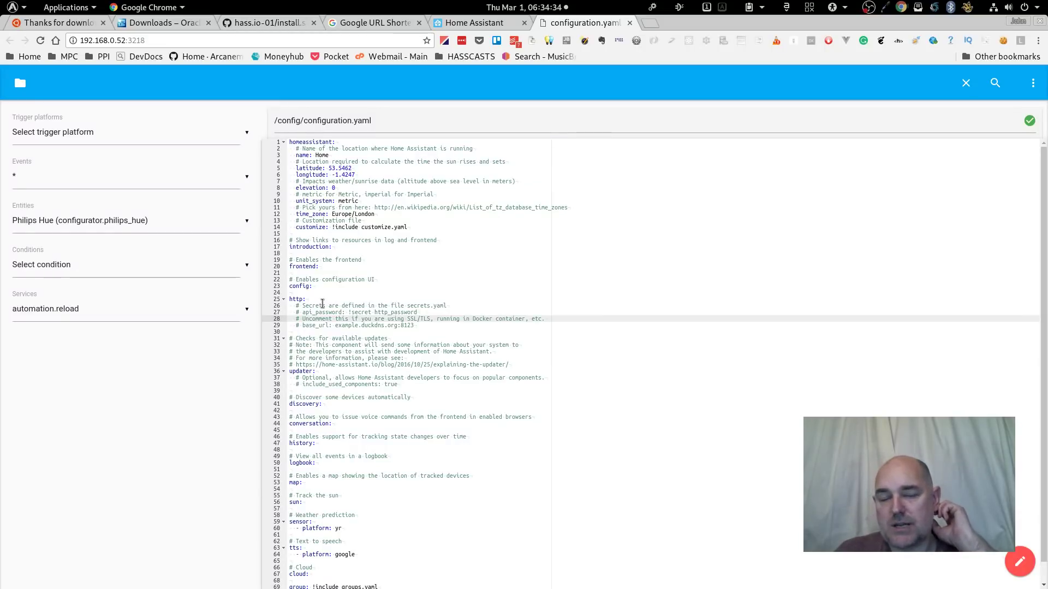
{"action": "scroll", "coordinate": [322, 303], "scroll_direction": "down", "scroll_amount": 1}
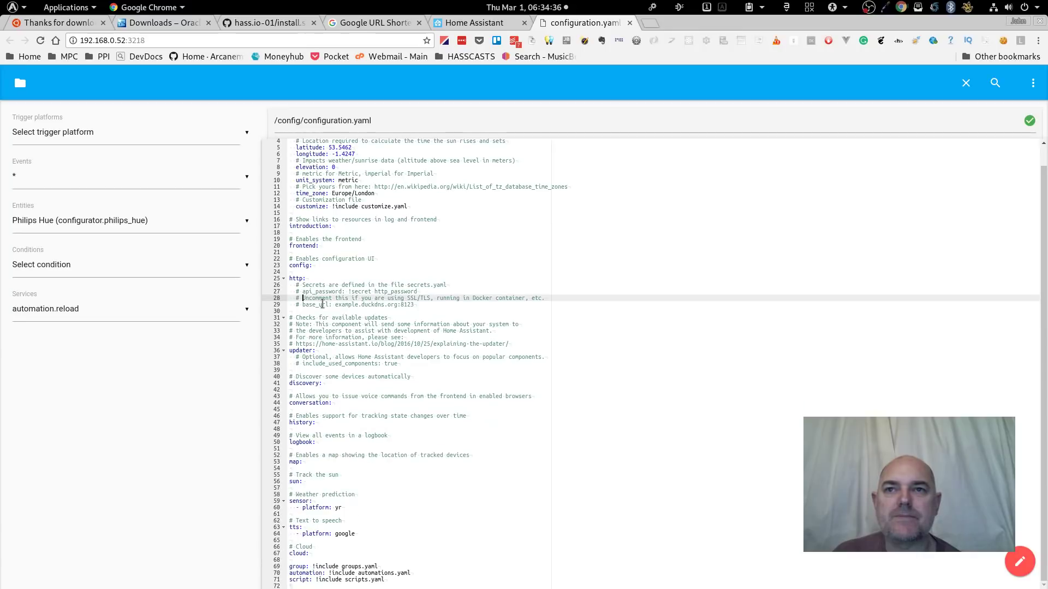
{"action": "scroll", "coordinate": [342, 382], "scroll_direction": "up", "scroll_amount": 1}
{"action": "scroll", "coordinate": [360, 421], "scroll_direction": "down", "scroll_amount": 1}
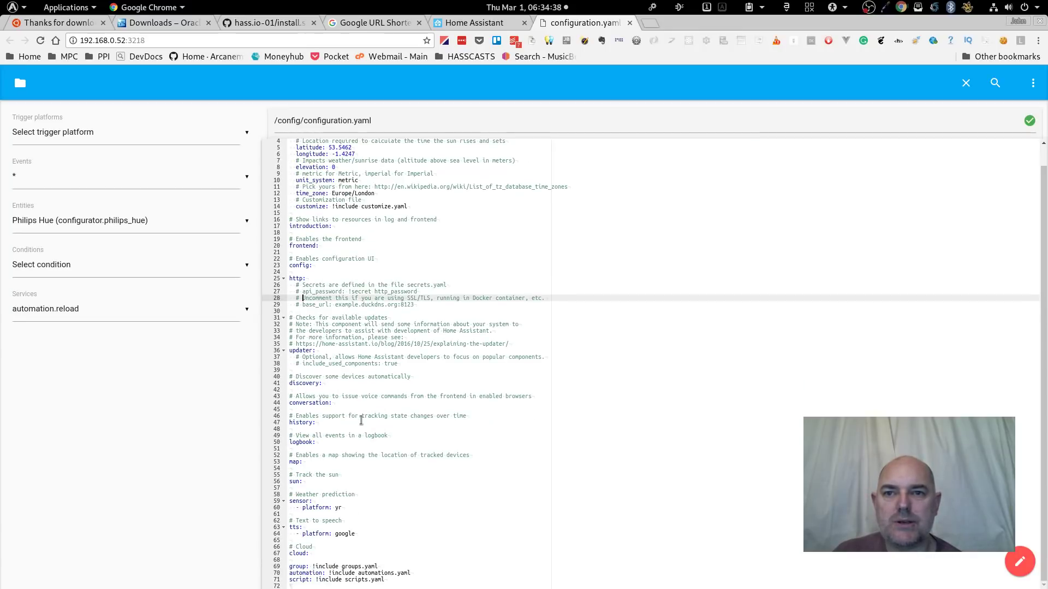
Paste the saved panel_iframe Configurator snippet from clipboard history at the file's end.
{"action": "left_click", "coordinate": [389, 581]}
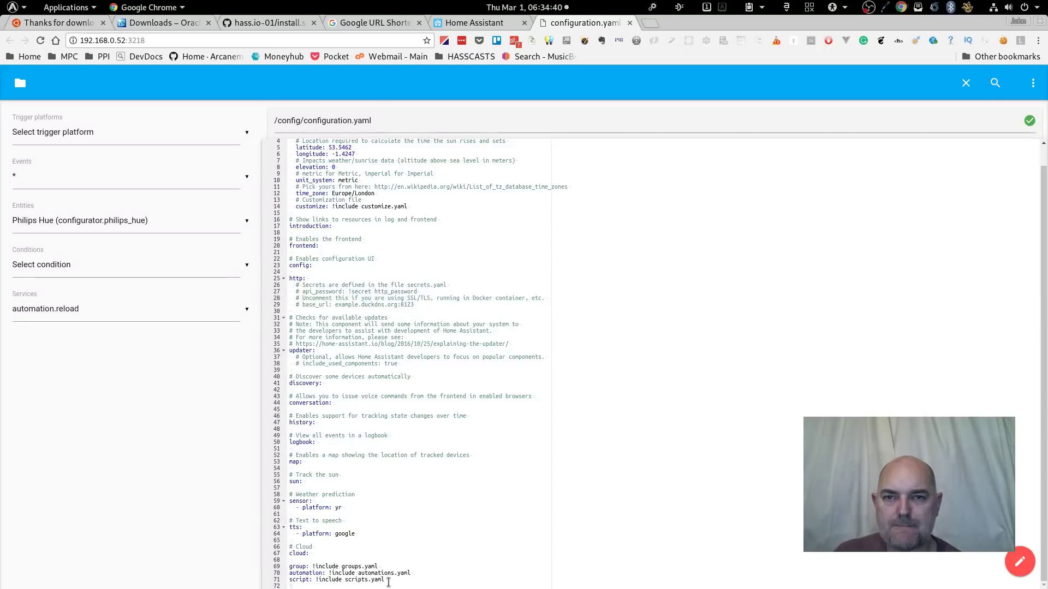
{"action": "key", "text": "Return"}
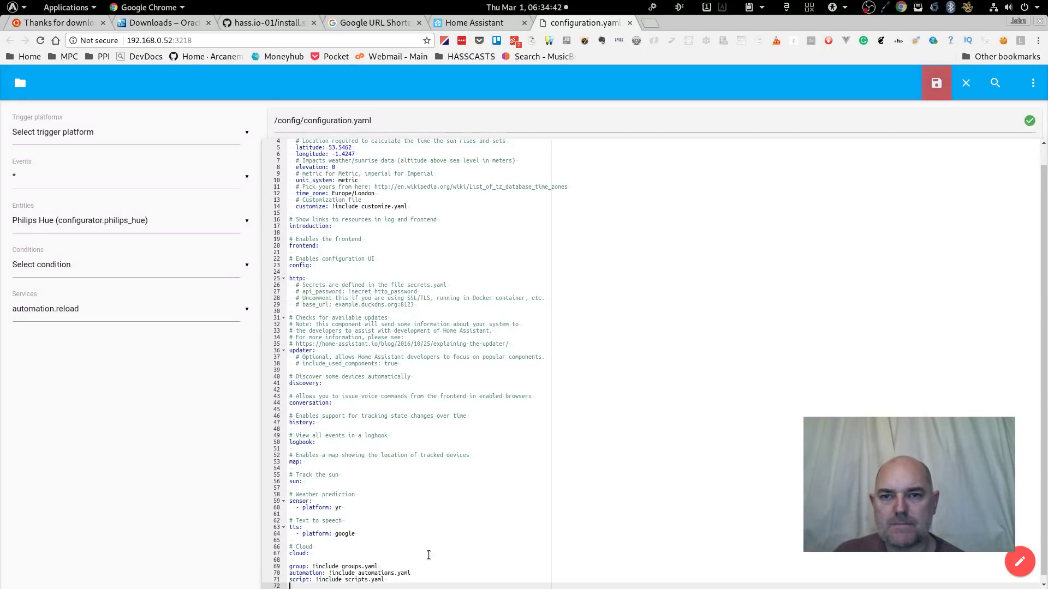
{"action": "key", "text": "Return"}
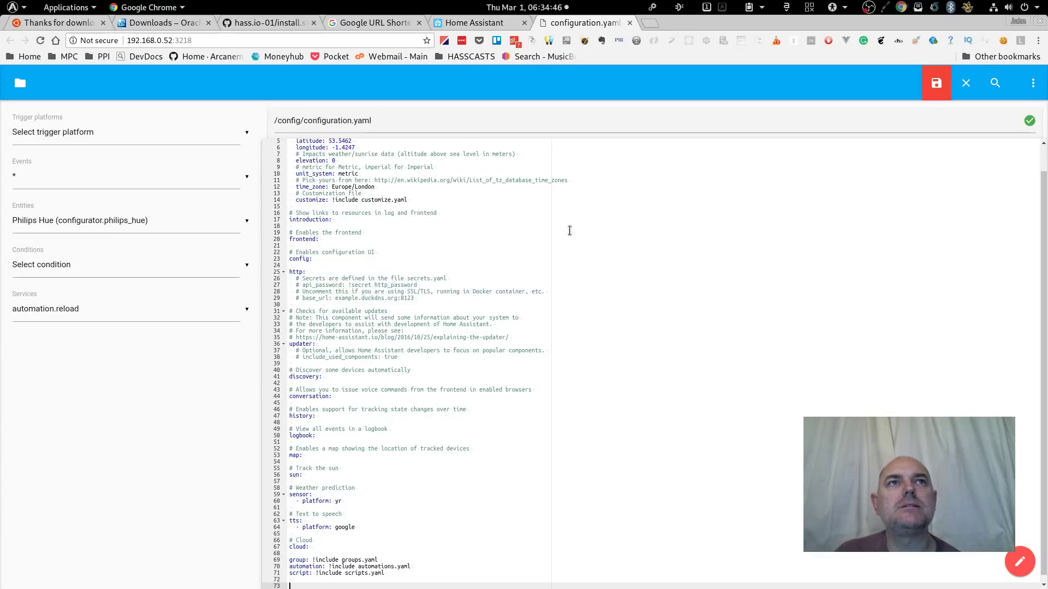
{"action": "left_click", "coordinate": [750, 9]}
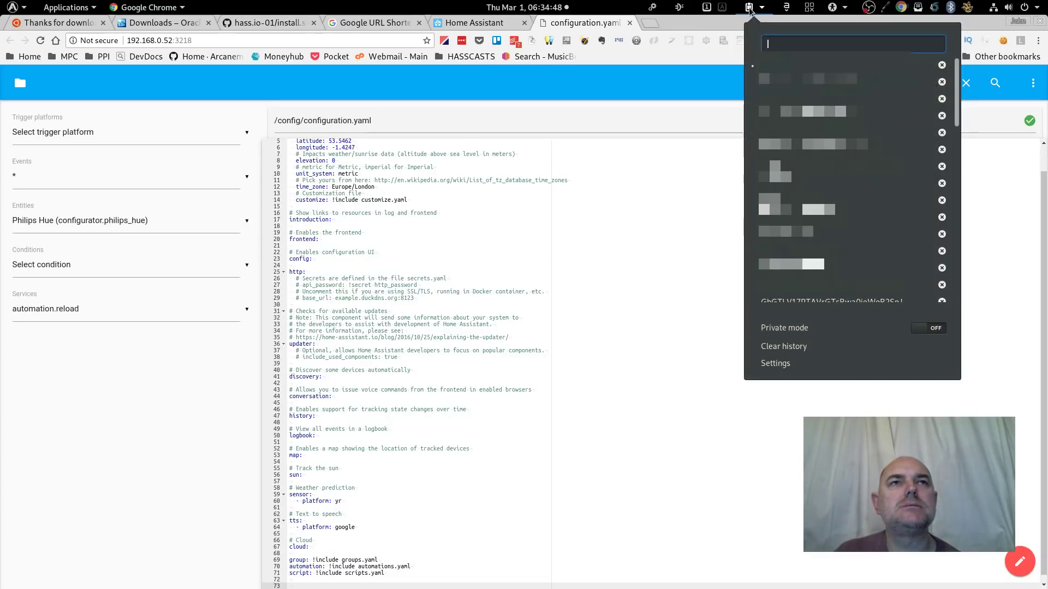
{"action": "key", "text": "Down"}
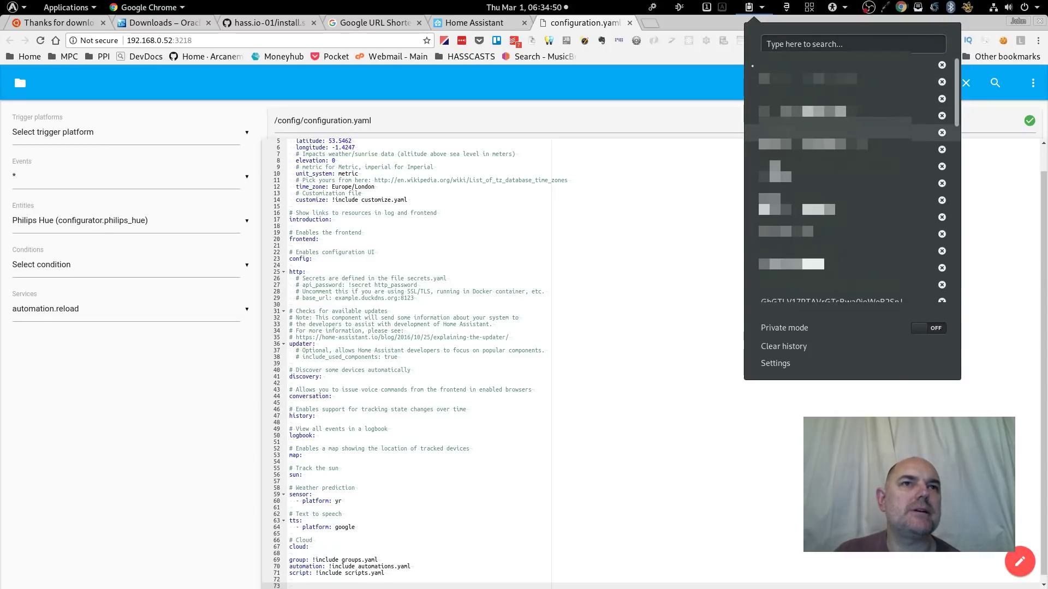
{"action": "key", "text": "Down"}
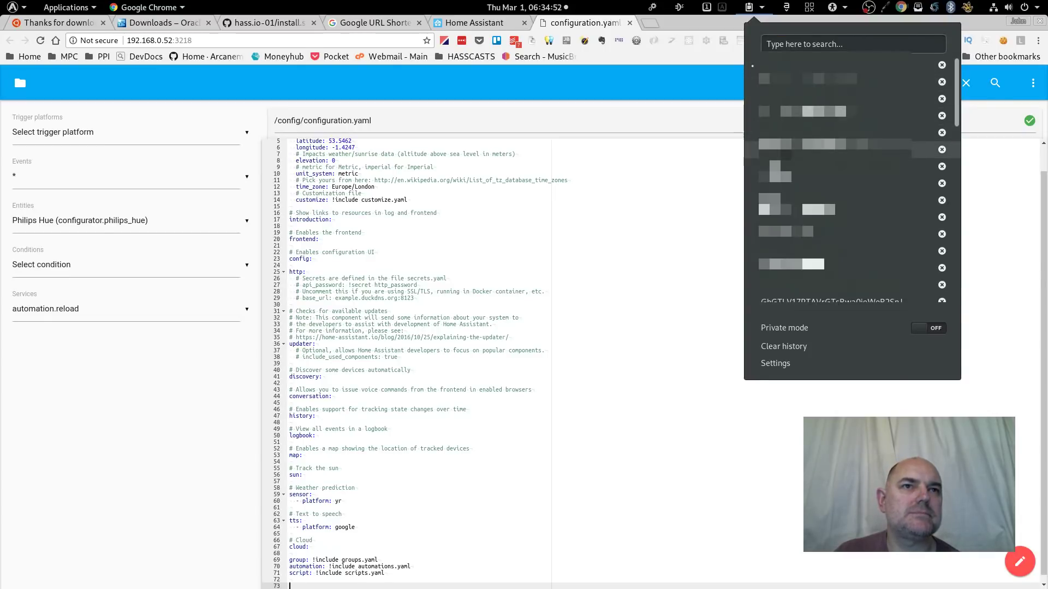
{"action": "key", "text": "Down"}
{"action": "key", "text": "Down"}
{"action": "key", "text": "Down"}
{"action": "key", "text": "Down"}
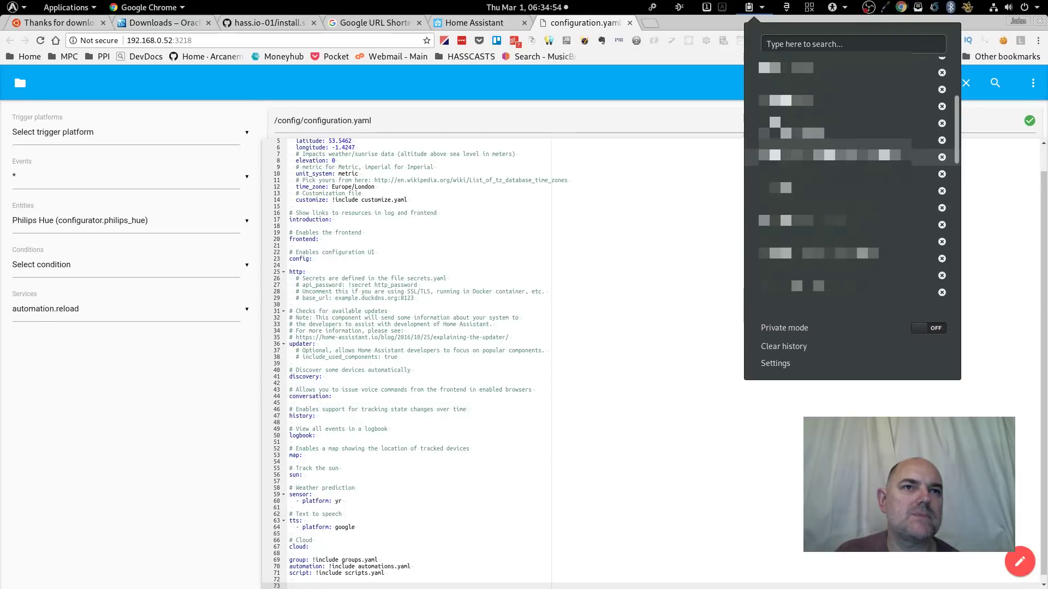
{"action": "key", "text": "Down"}
{"action": "key", "text": "Down"}
{"action": "key", "text": "Down"}
{"action": "key", "text": "Return"}
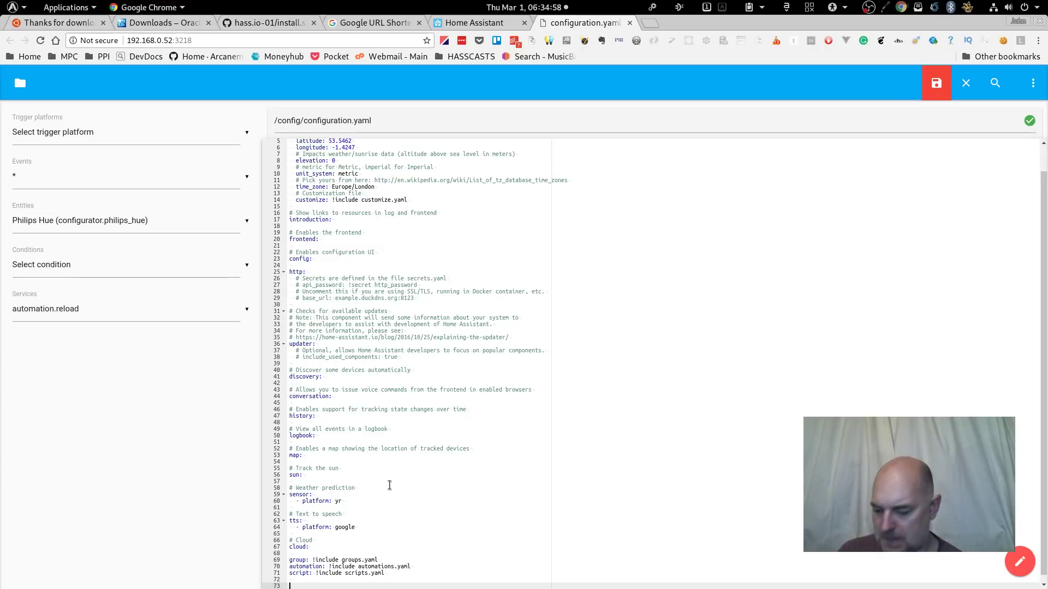
{"action": "type", "text": "panel_iframe:   configurator:     title: Configurator     icon: mdi:wrench     url: http://hassio.local:3218"}
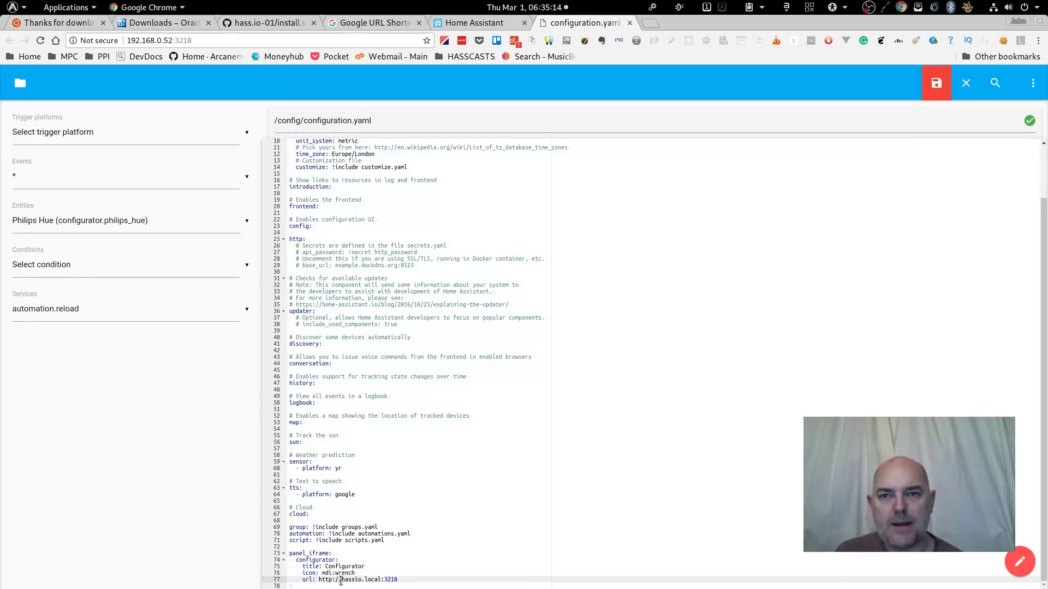
{"action": "left_click_drag", "start_coordinate": [341, 580], "coordinate": [378, 580]}
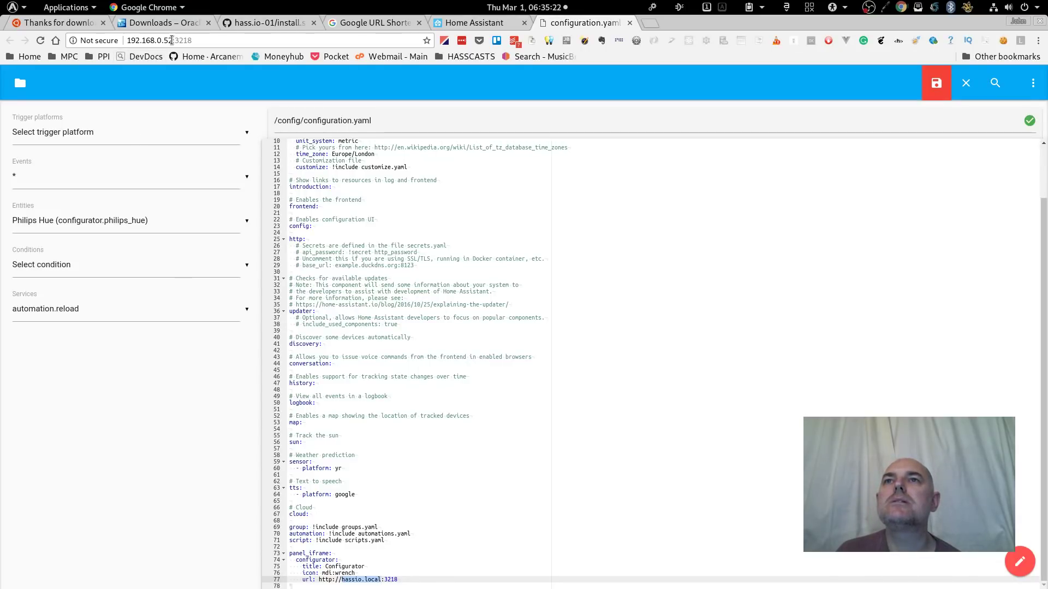
{"action": "left_click", "coordinate": [125, 41], "text": "shift"}
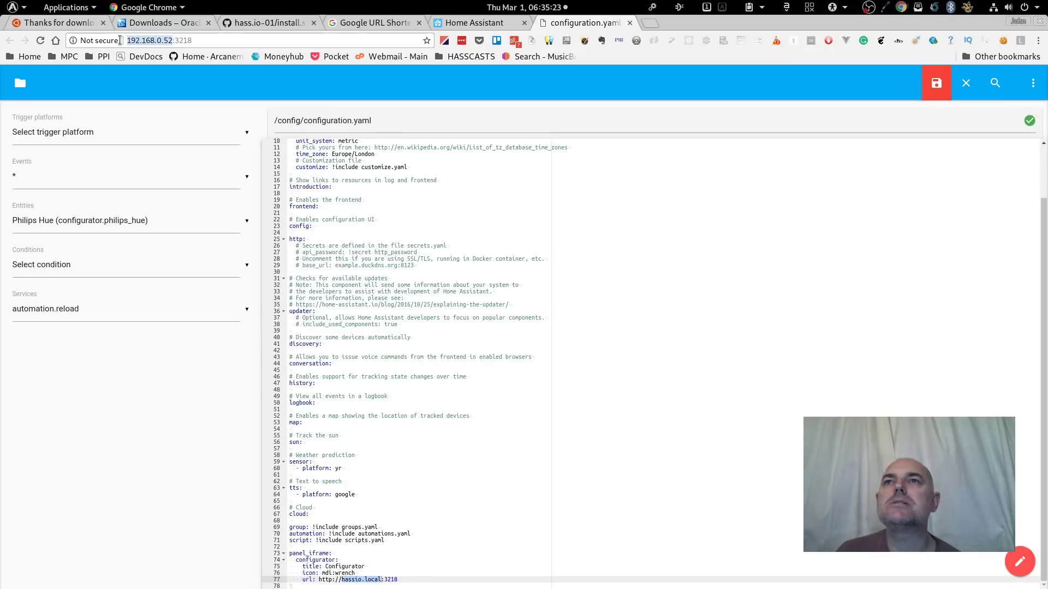
{"action": "left_click", "coordinate": [201, 39]}
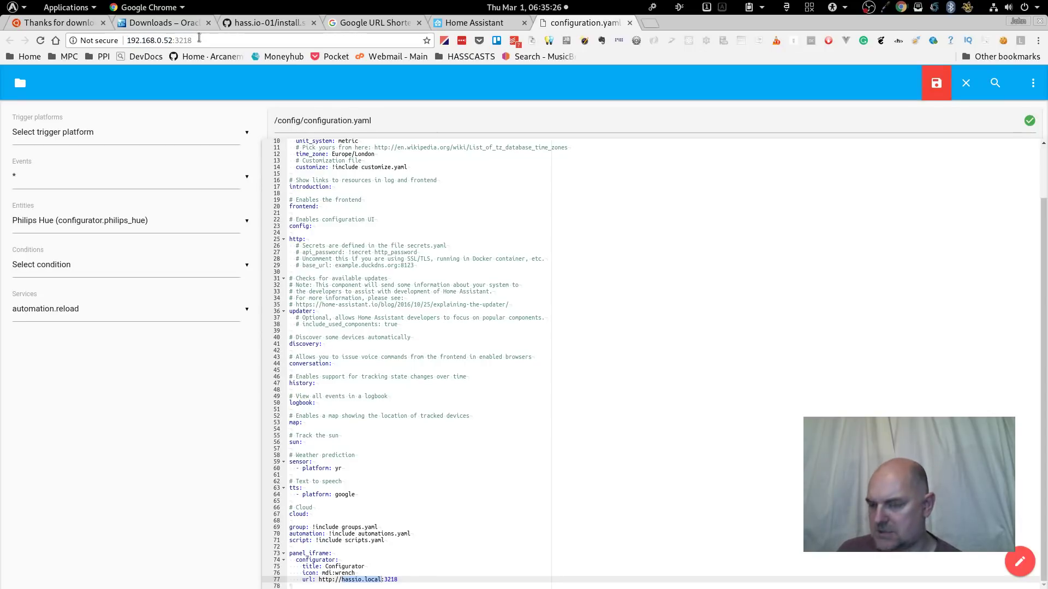
{"action": "right_click", "coordinate": [200, 39]}
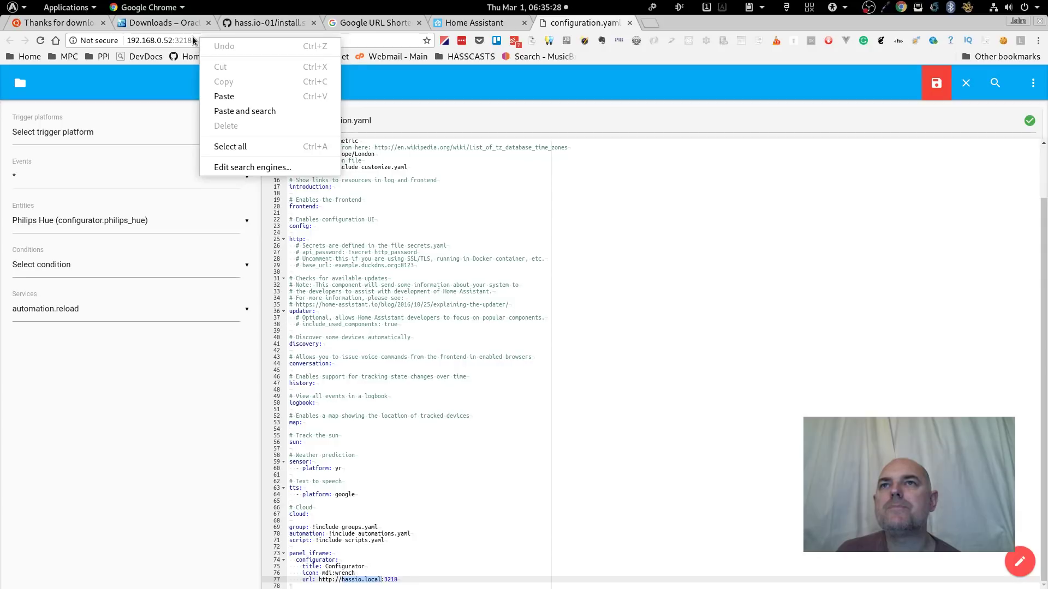
{"action": "left_click", "coordinate": [194, 41]}
{"action": "triple_click", "coordinate": [200, 41]}
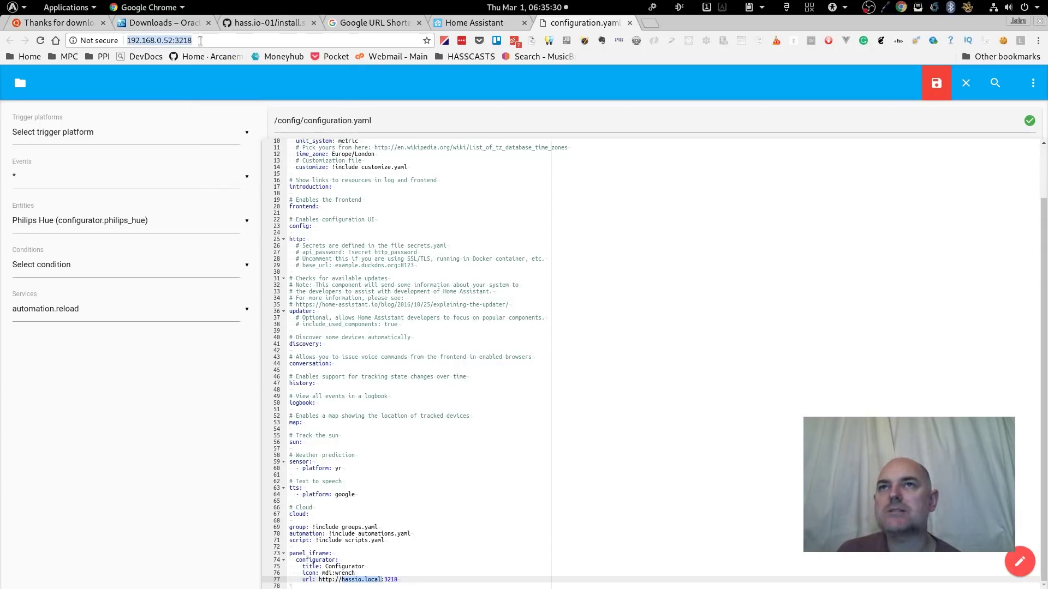
{"action": "key", "text": "ctrl+c"}
{"action": "left_click", "coordinate": [352, 573]}
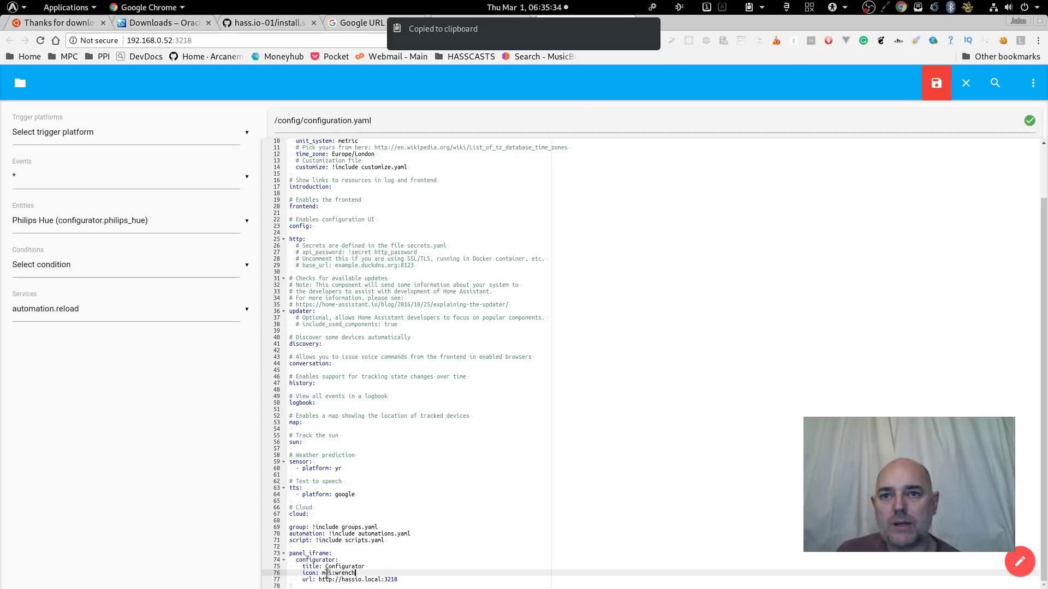
{"action": "left_click_drag", "start_coordinate": [319, 579], "coordinate": [405, 579]}
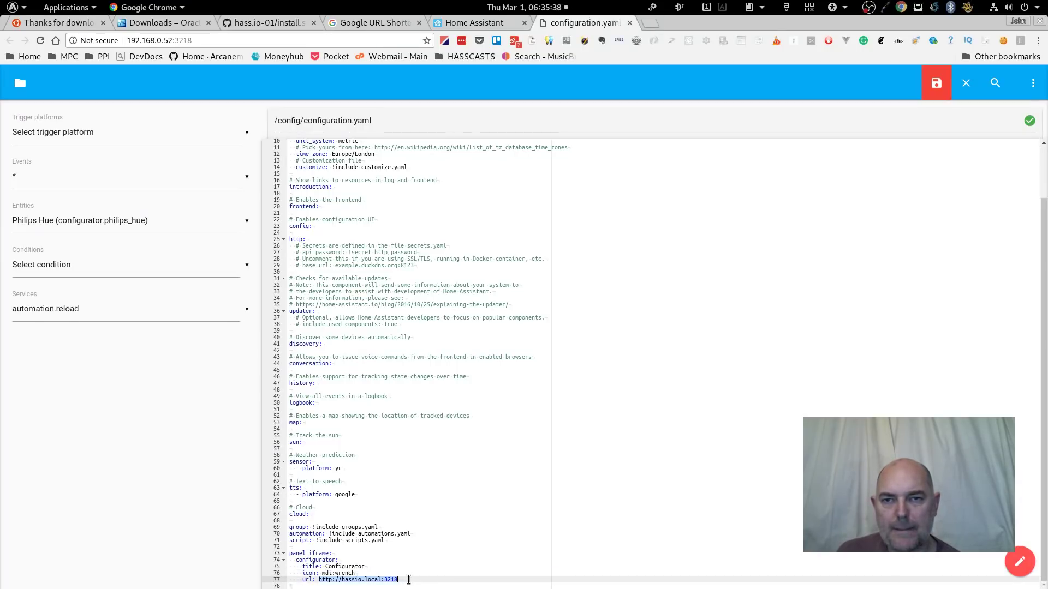
{"action": "key", "text": "ctrl+v"}
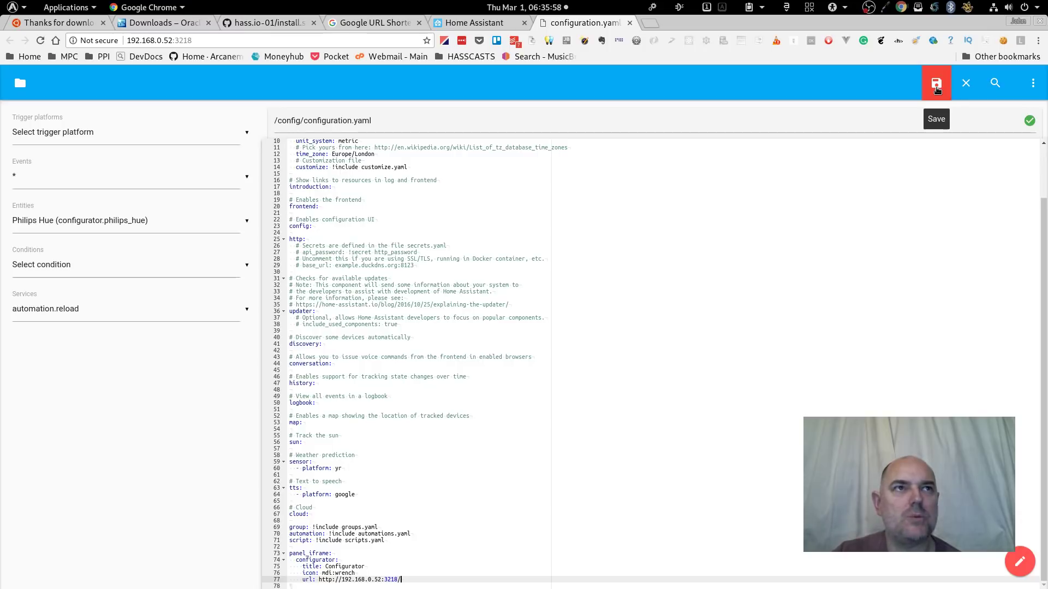
Save configuration.yaml, close the editor tab, and run Check Config under Configuration > General.
{"action": "left_click", "coordinate": [937, 88]}
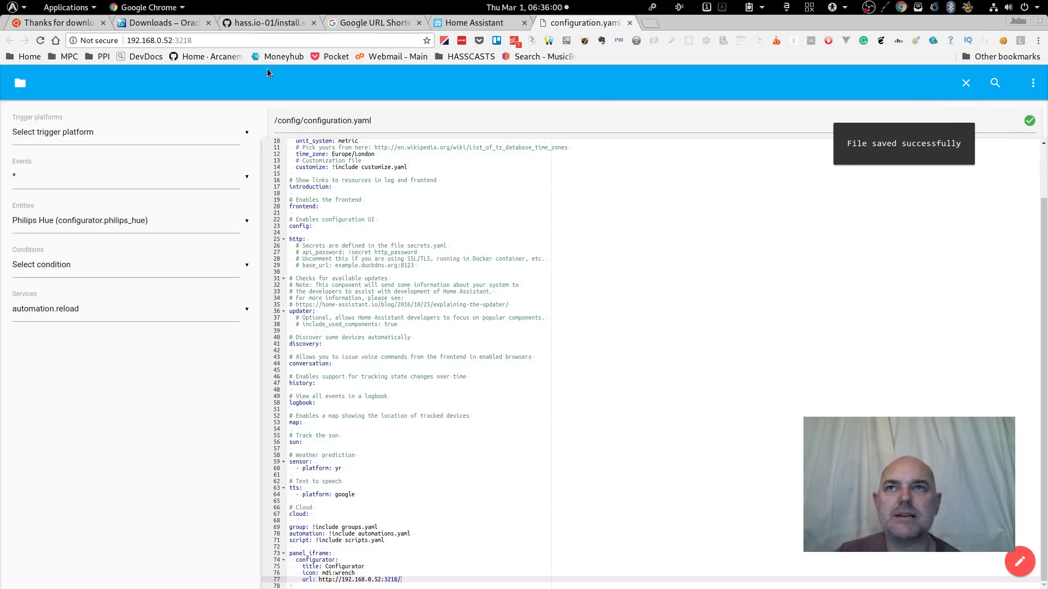
{"action": "left_click", "coordinate": [631, 23]}
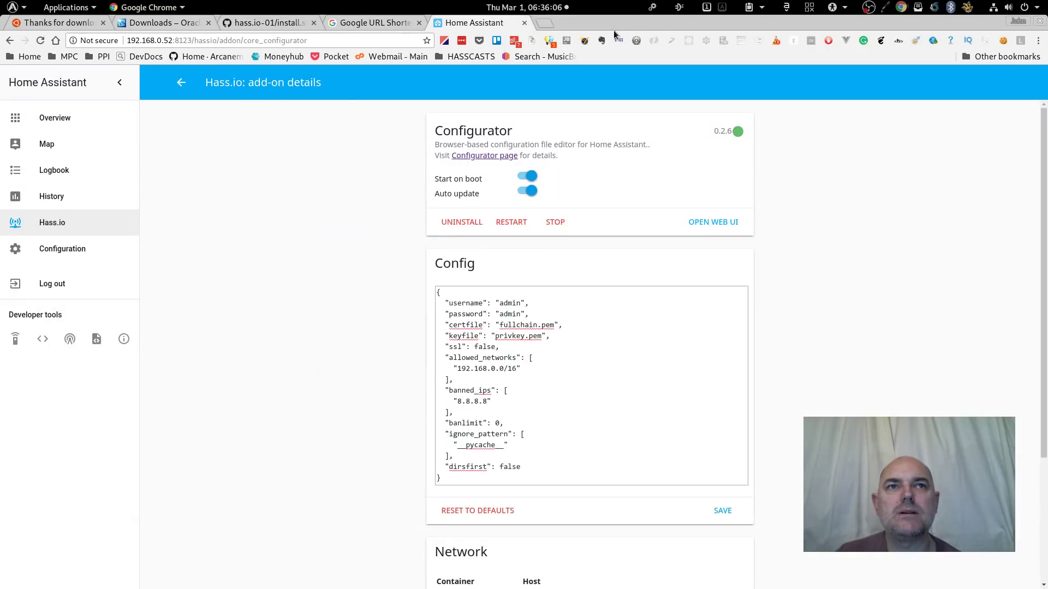
{"action": "left_click", "coordinate": [61, 252]}
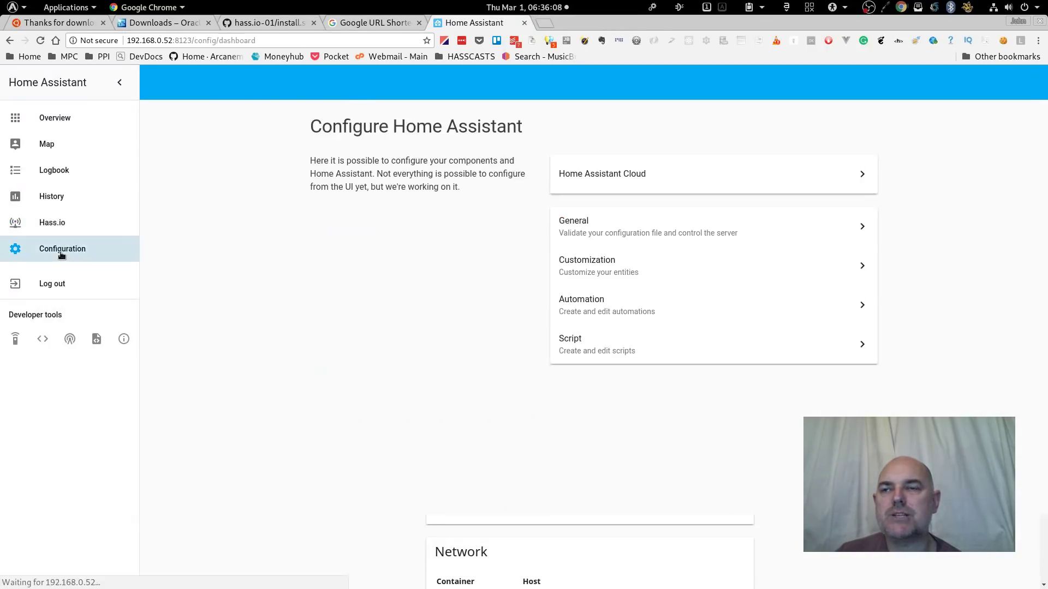
{"action": "left_click", "coordinate": [598, 227]}
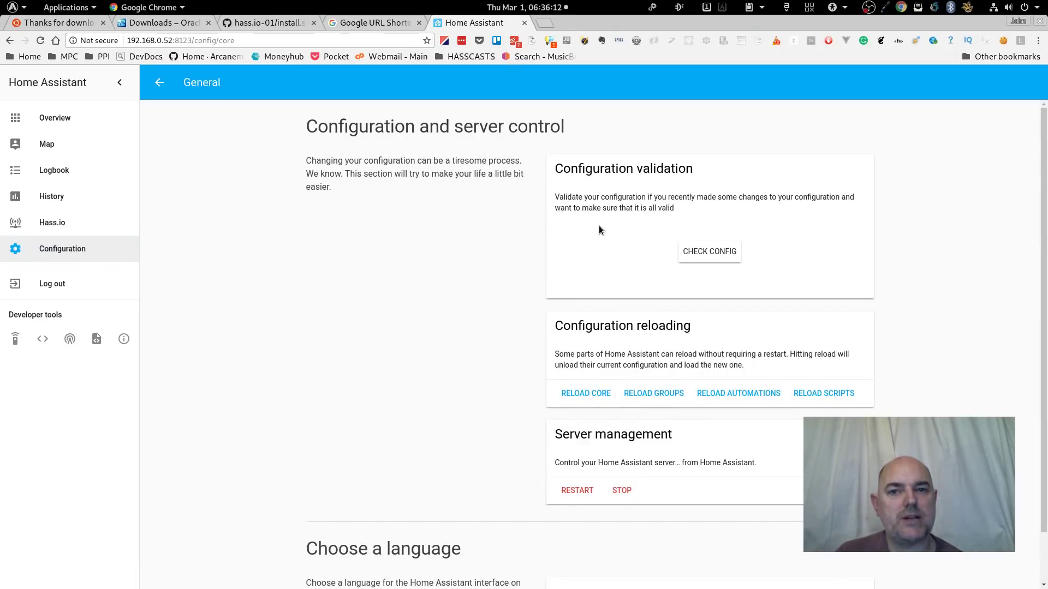
{"action": "left_click", "coordinate": [710, 252]}
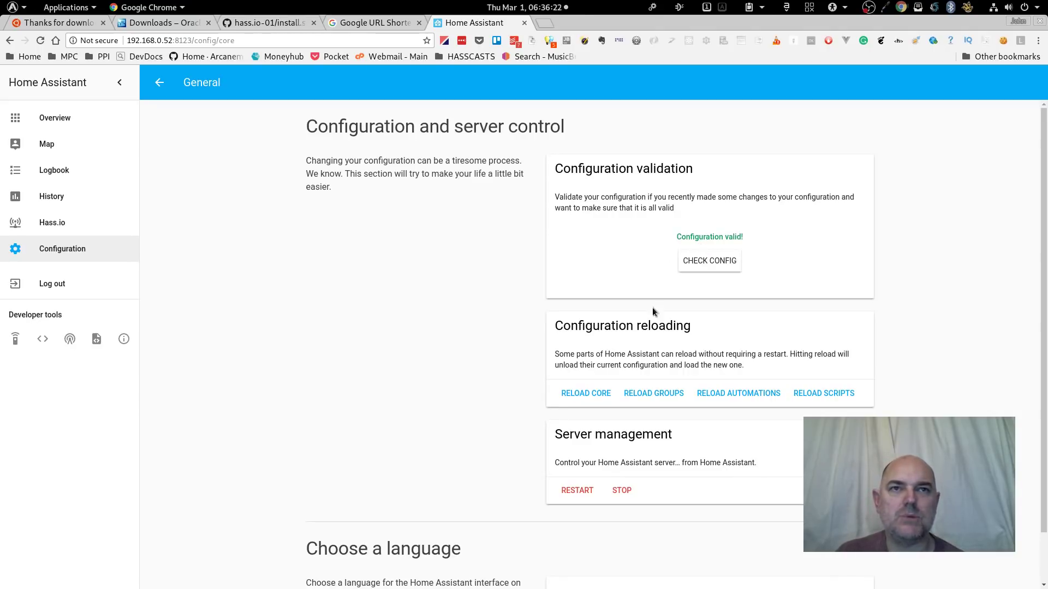
Restart the server and open the new Configurator sidebar panel.
{"action": "left_click", "coordinate": [584, 491]}
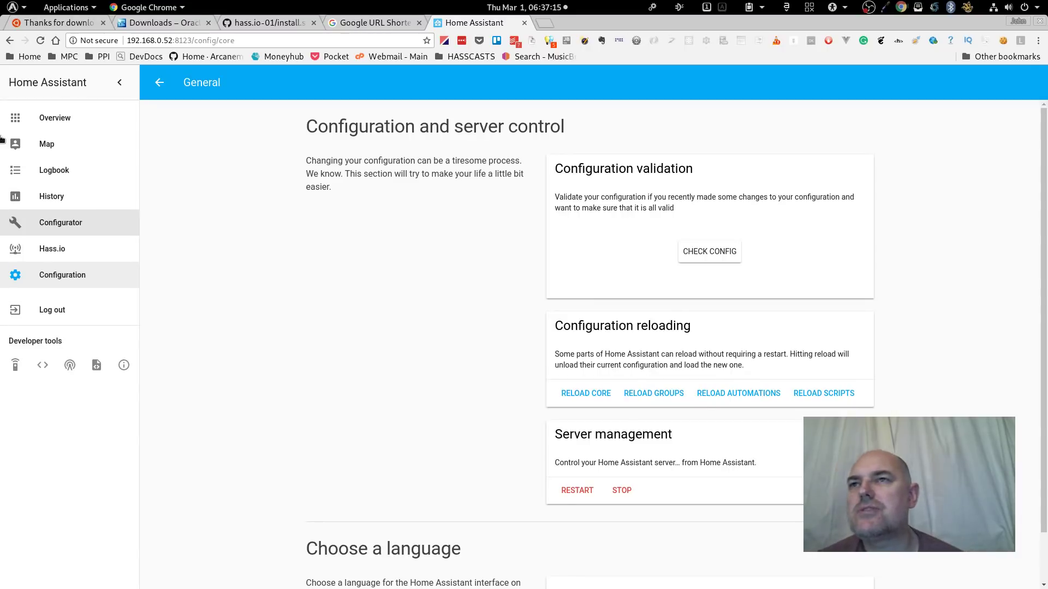
{"action": "left_click", "coordinate": [76, 224]}
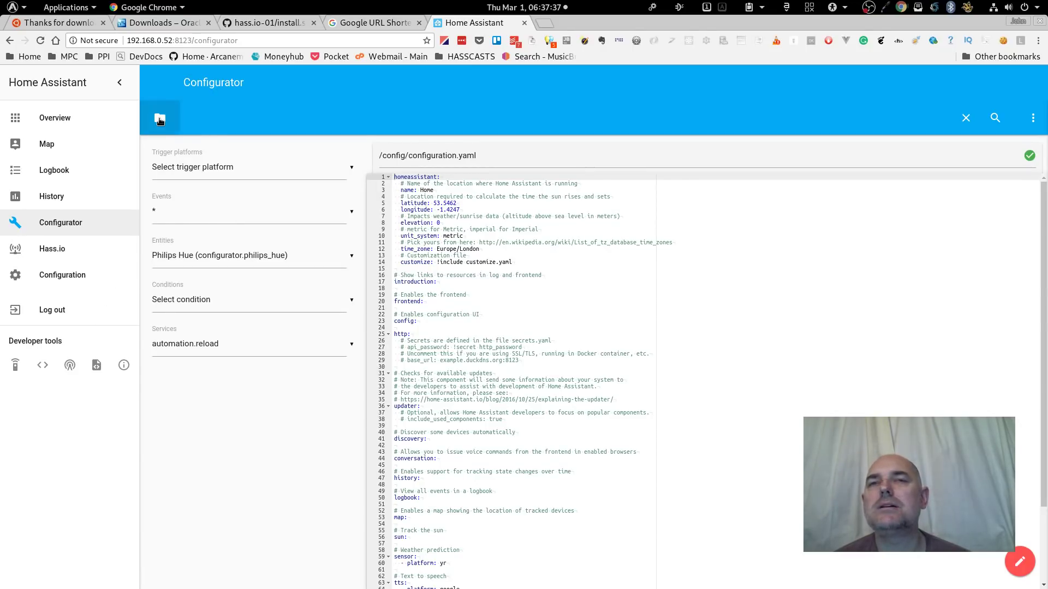
Start a partial snapshot in Hass.io Snapshots, excluding Local add-ons, Share and SSL.
{"action": "left_click", "coordinate": [52, 247]}
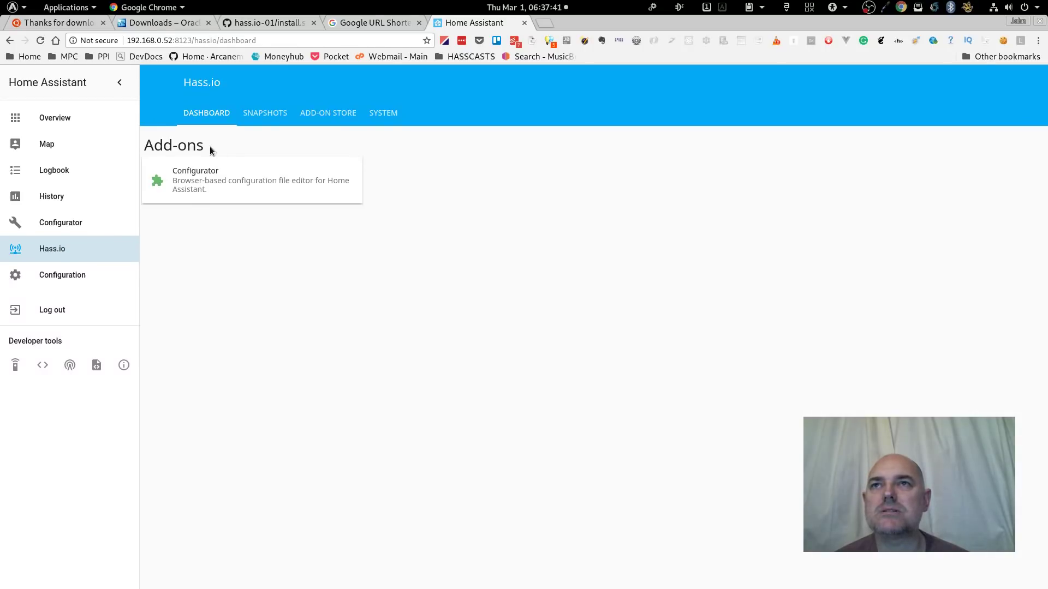
{"action": "left_click", "coordinate": [256, 116]}
{"action": "left_click", "coordinate": [256, 224]}
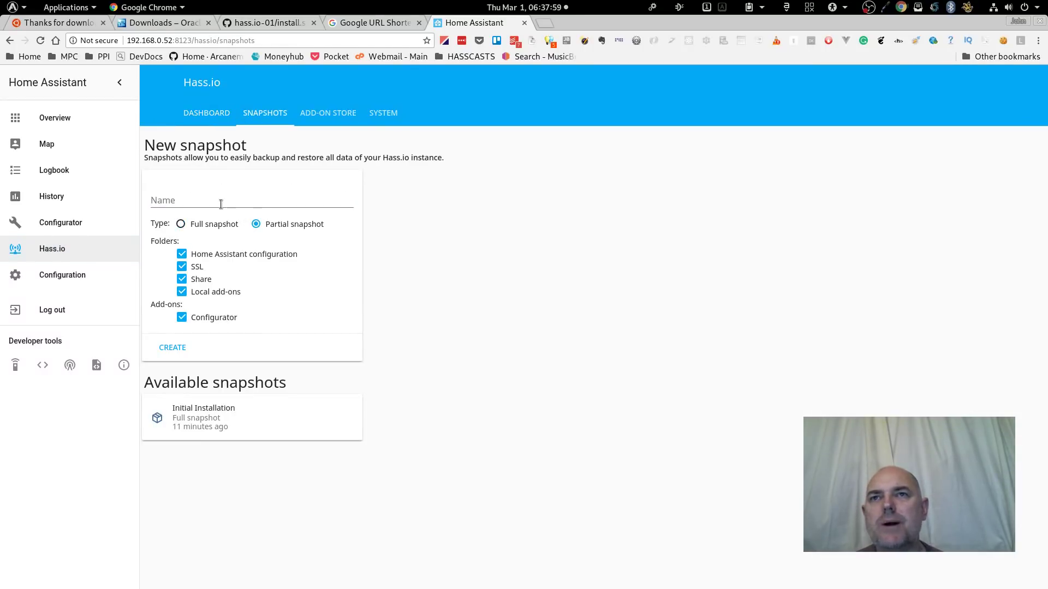
{"action": "left_click", "coordinate": [221, 203]}
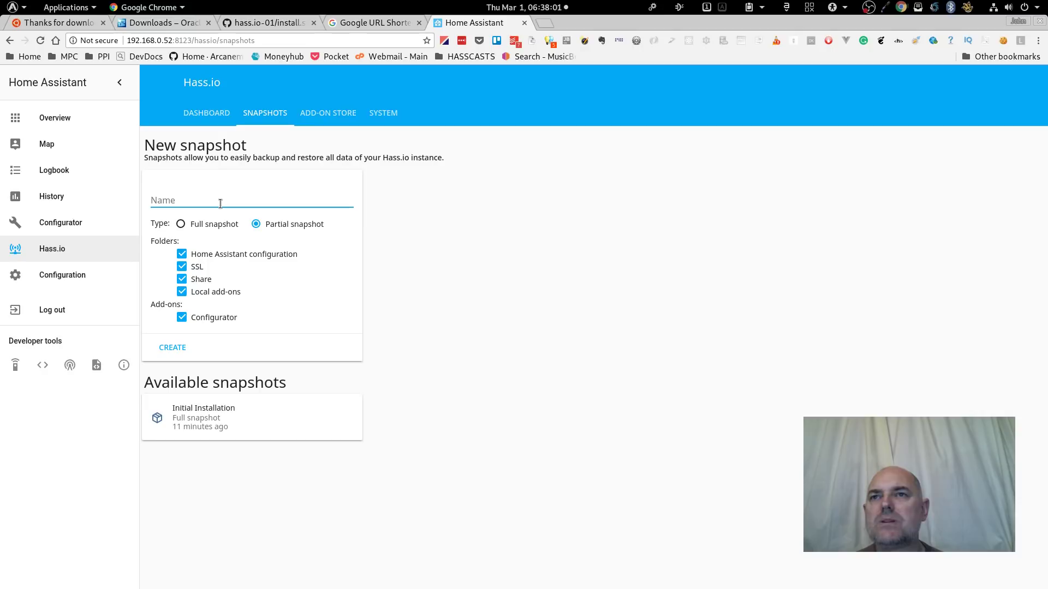
{"action": "left_click", "coordinate": [182, 293]}
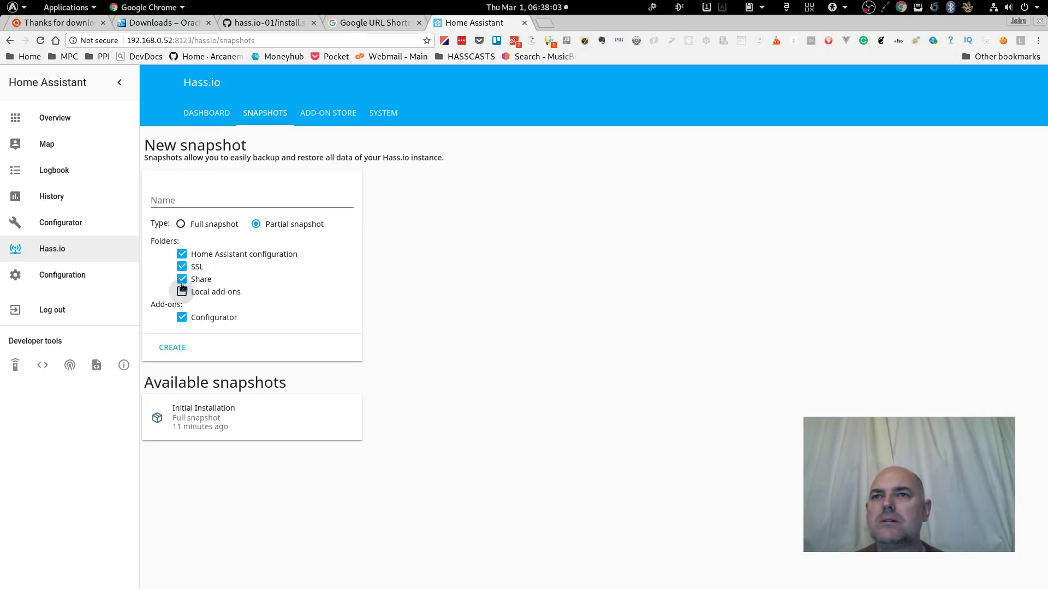
{"action": "left_click", "coordinate": [182, 280]}
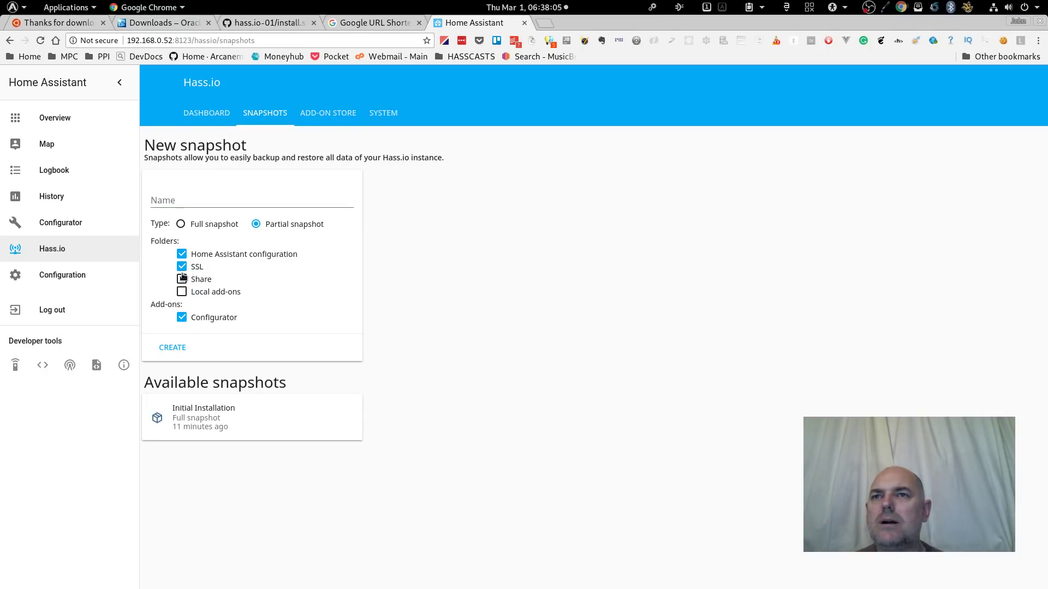
{"action": "left_click", "coordinate": [182, 267]}
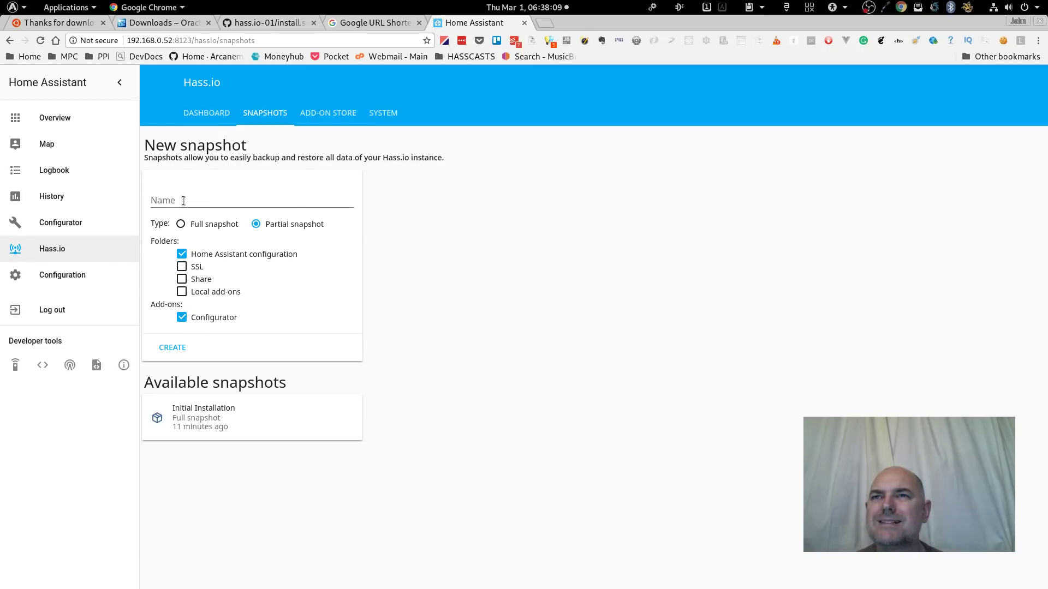
Name the snapshot 'Installed Configurator' and create it.
{"action": "left_click", "coordinate": [183, 201]}
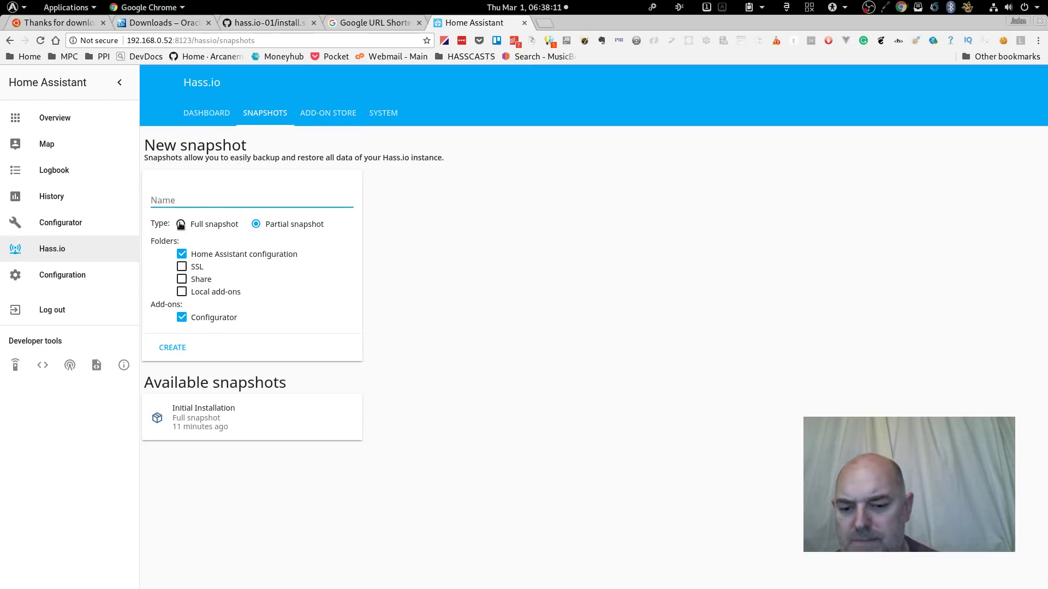
{"action": "type", "text": "Pa"}
{"action": "key", "text": "BackSpace"}
{"action": "key", "text": "BackSpace"}
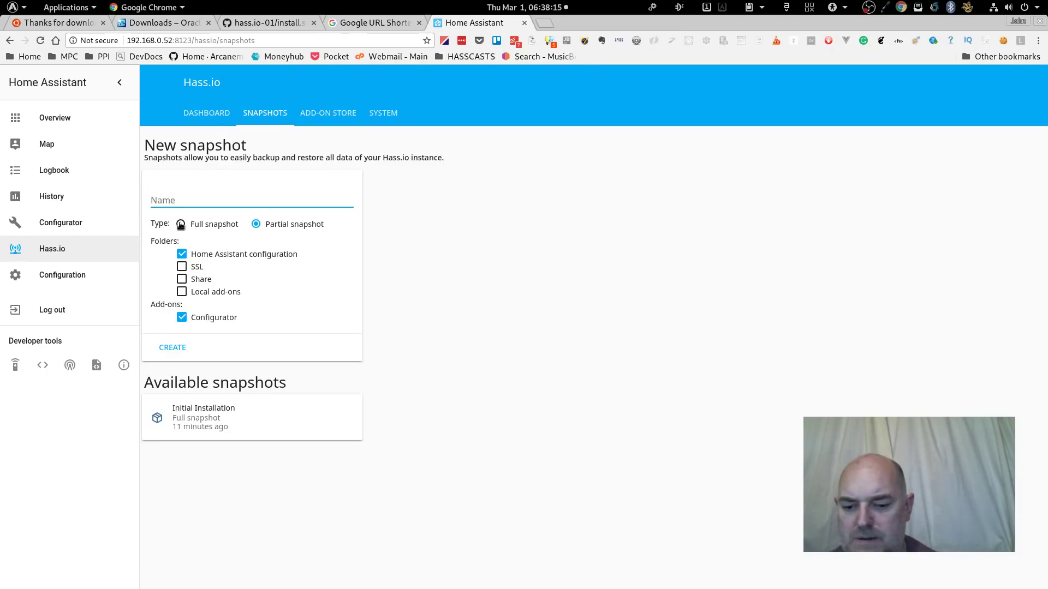
{"action": "type", "text": "Install"}
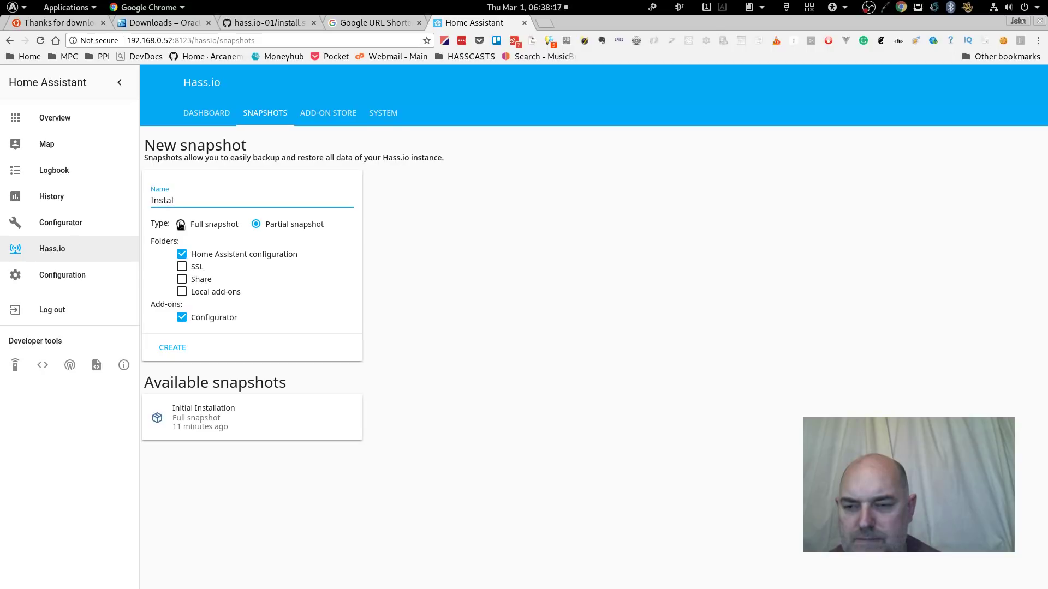
{"action": "type", "text": "ed"}
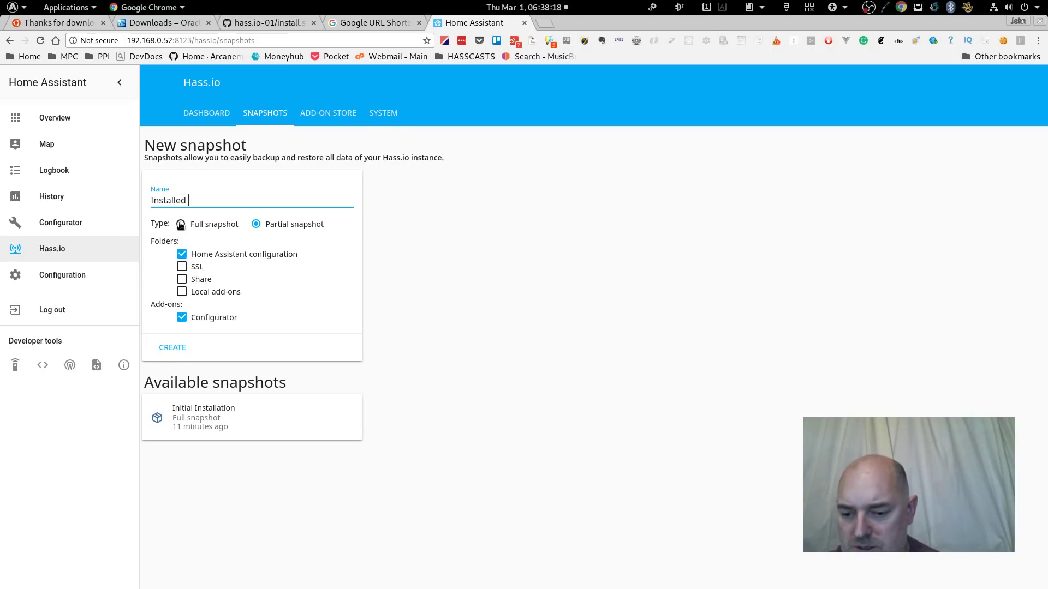
{"action": "type", "text": " Conf"}
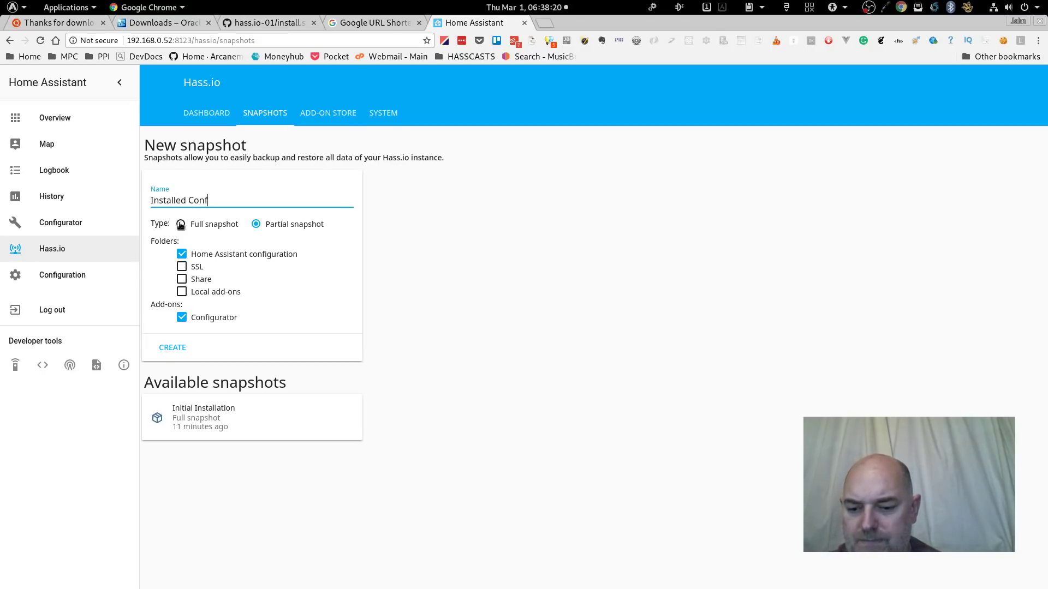
{"action": "type", "text": "igurat"}
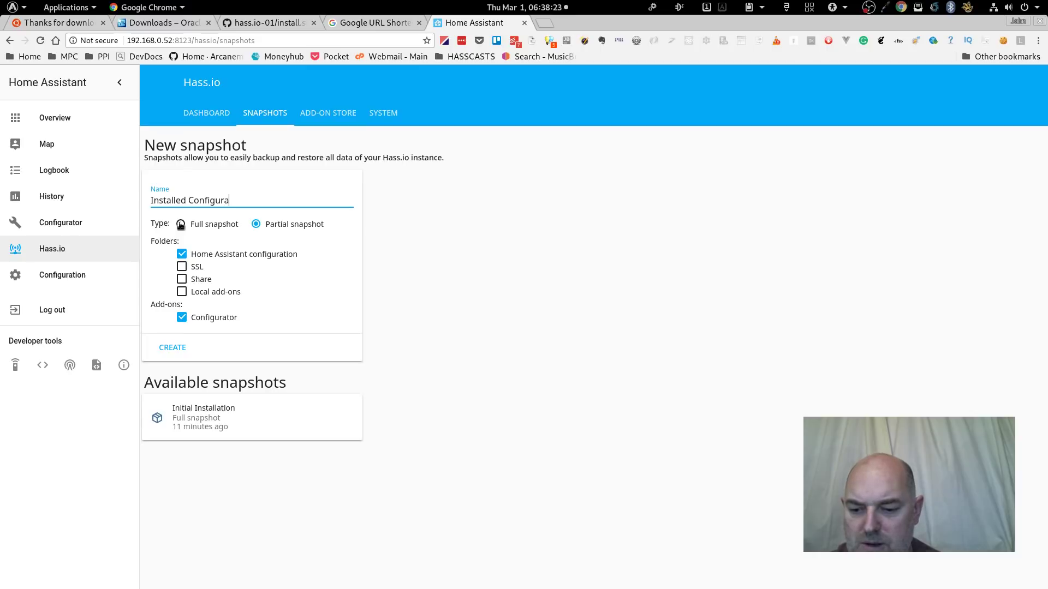
{"action": "type", "text": "or"}
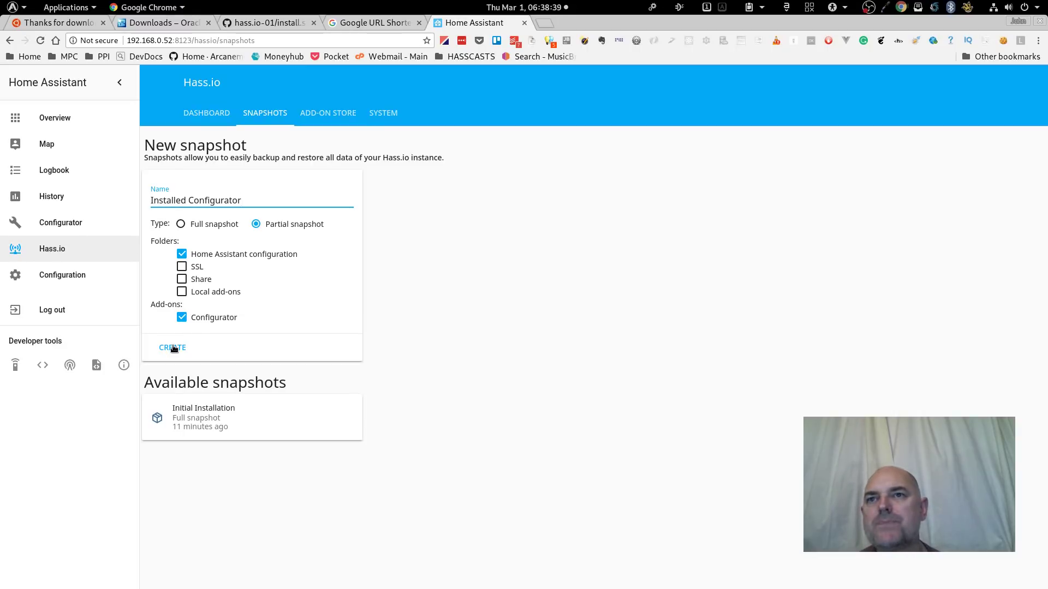
{"action": "left_click", "coordinate": [173, 348]}
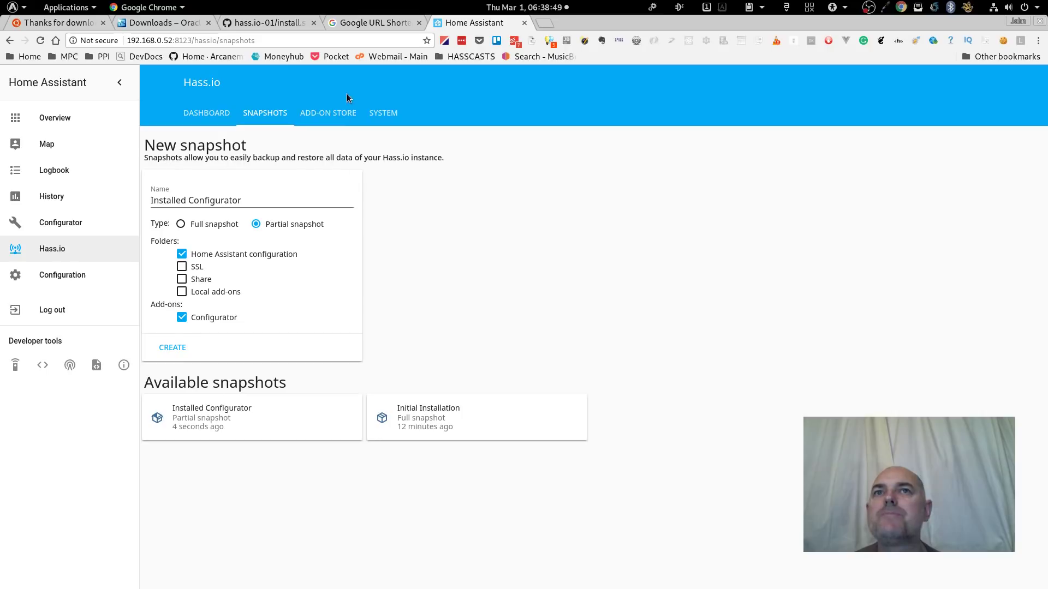
Browse the Hass.io add-on store, confirming Configurator is installed, then return to the Overview page.
{"action": "left_click", "coordinate": [322, 114]}
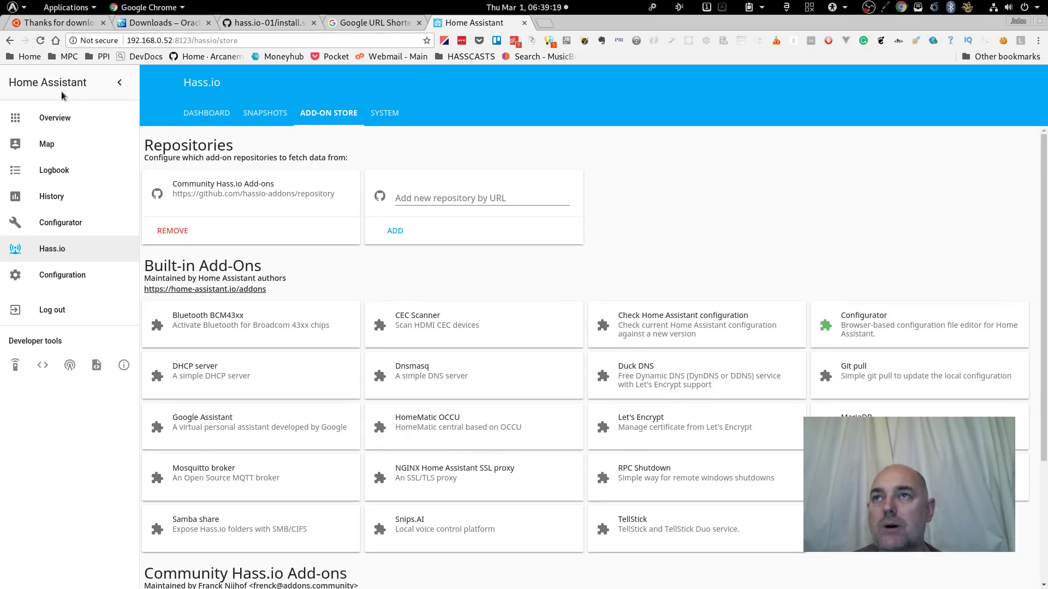
{"action": "left_click", "coordinate": [60, 121]}
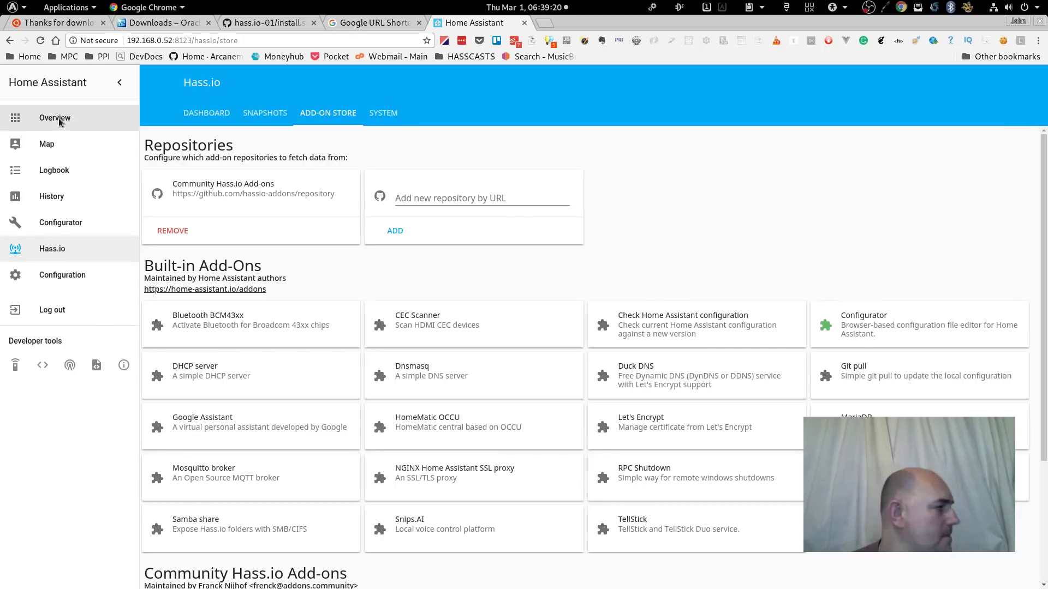